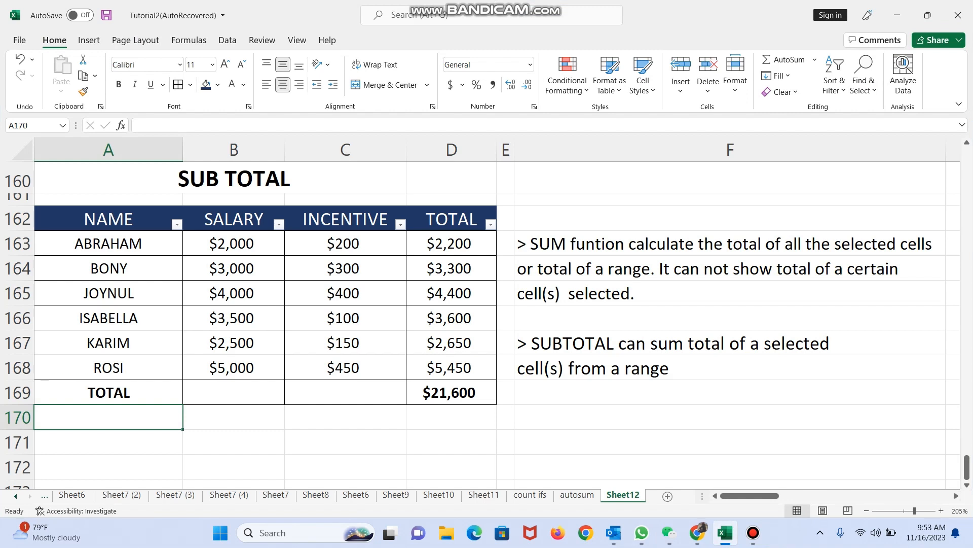
Step: Look over the SUB TOTAL table, from its title row down to the amounts in the TOTAL column
key(Up)
key(Up)
key(Up)
key(Up)
key(Up)
key(Up)
key(Up)
key(Up)
key(Up)
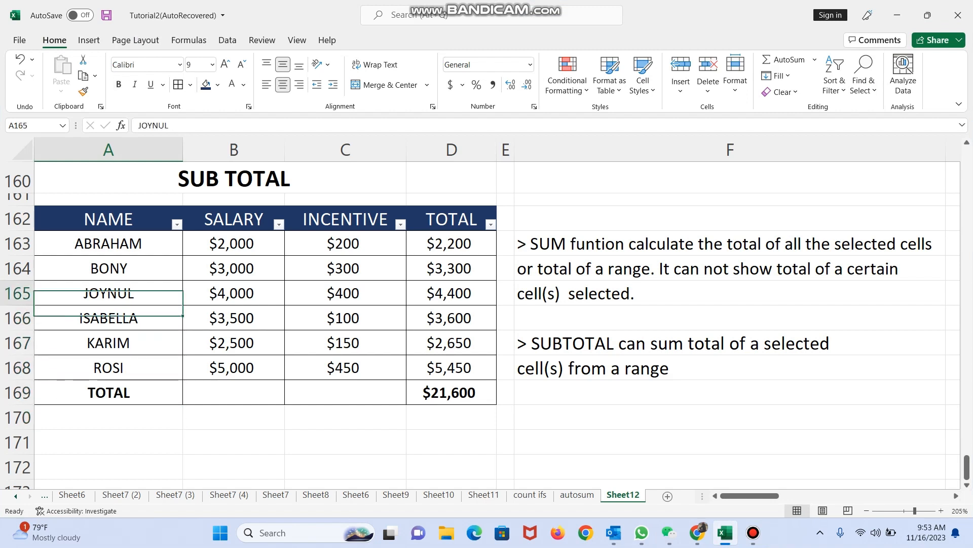
key(Up)
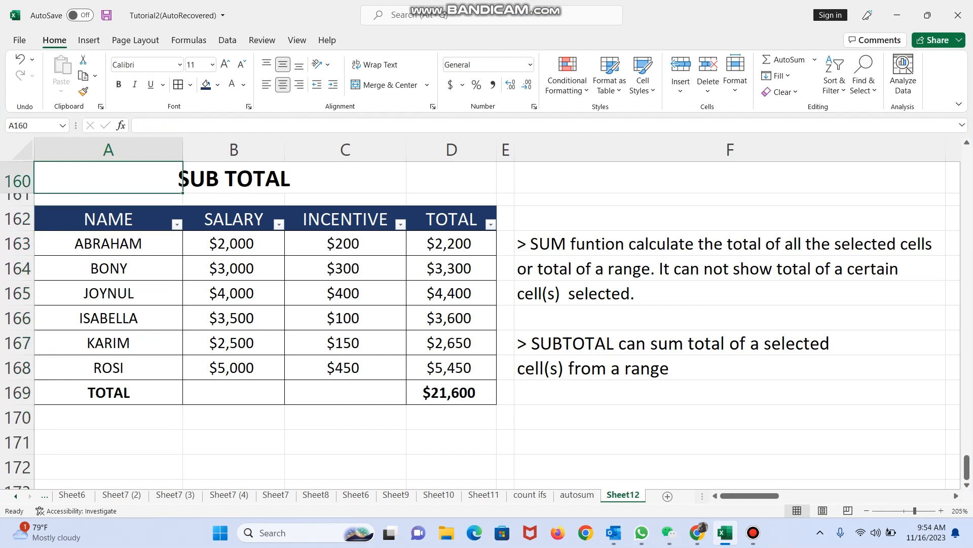
key(Right)
key(Right)
key(Right)
key(Down)
key(Down)
key(Down)
key(Down)
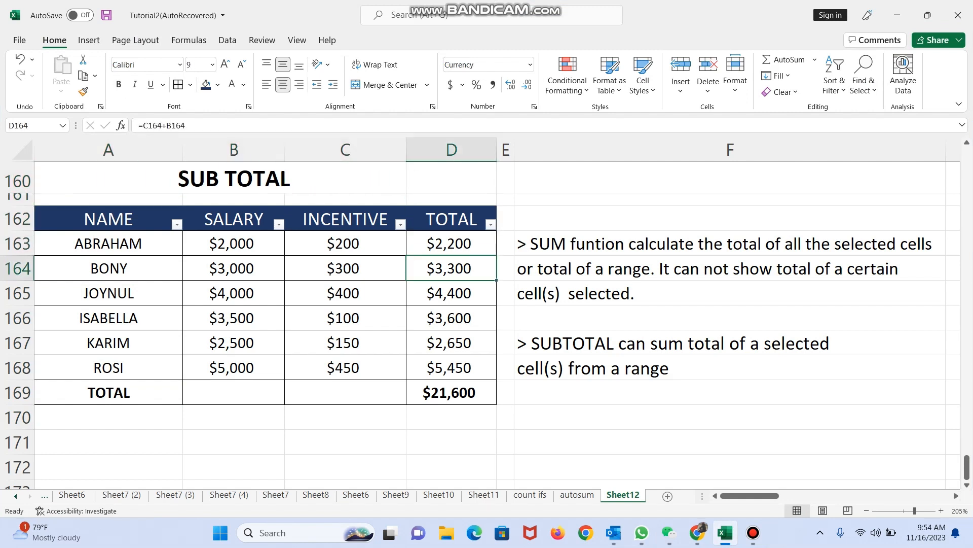
Step: Remove the filter from the table's header row, A162:D162
key(Up)
key(Up)
key(Left)
key(Left)
key(Left)
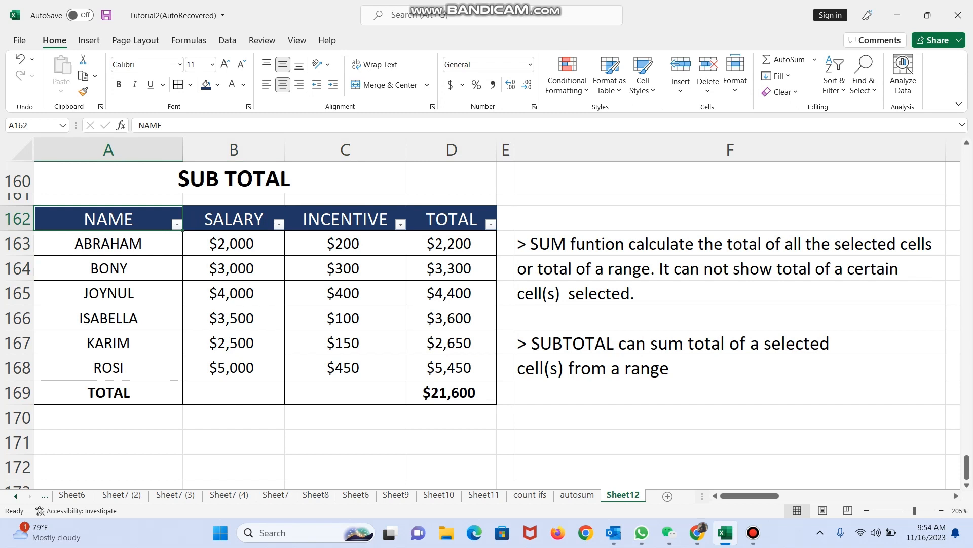
key(shift+Right)
key(shift+Right)
key(shift+Right)
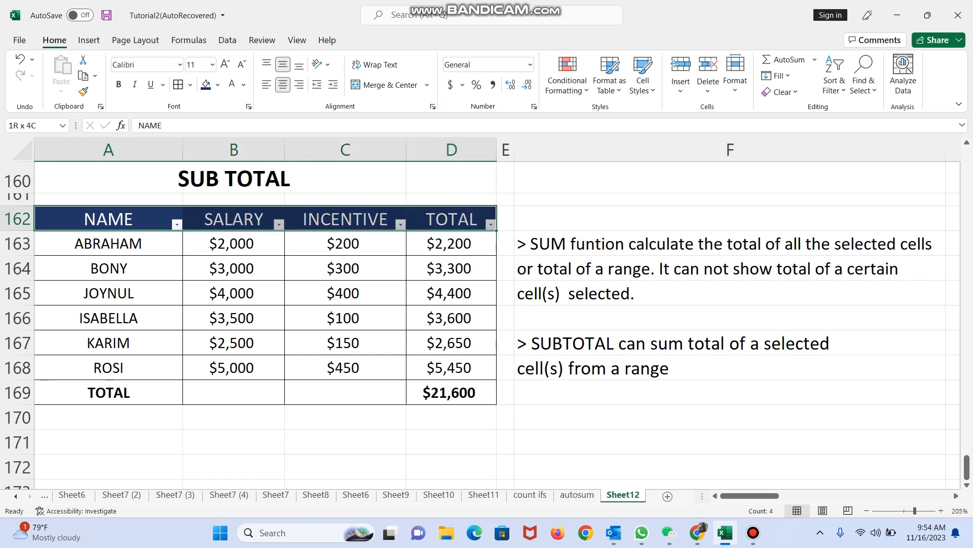
click(228, 40)
click(421, 73)
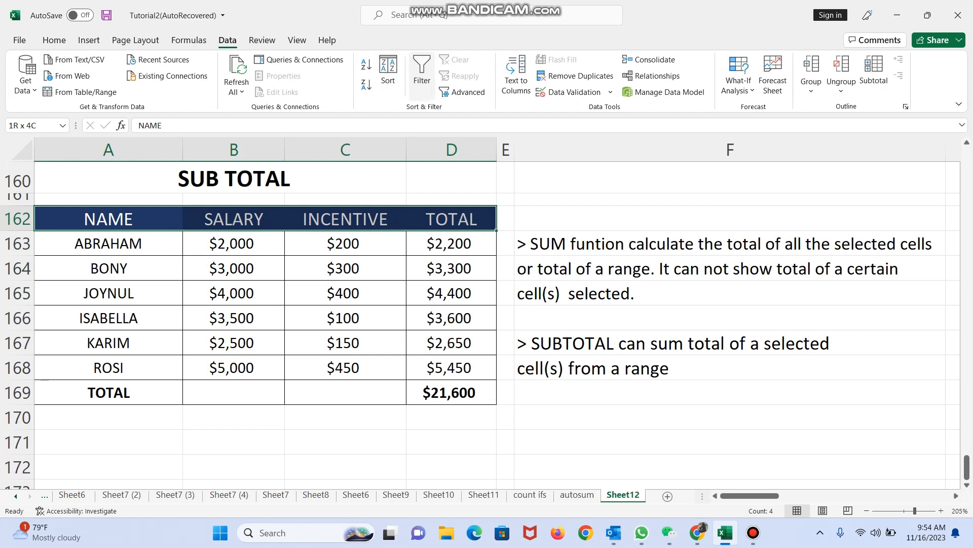
Step: Review the entries in the table's NAME and SALARY columns
click(109, 219)
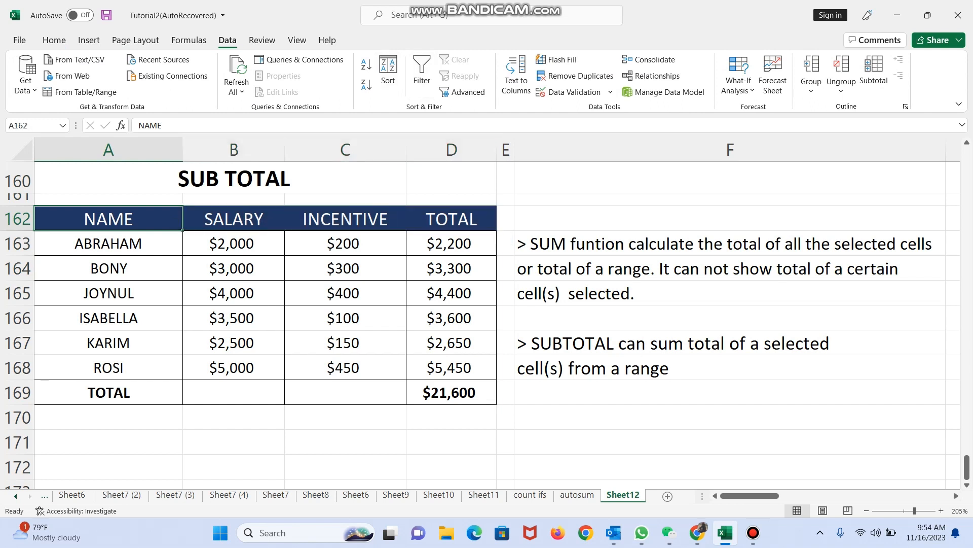
drag(108, 219, 108, 368)
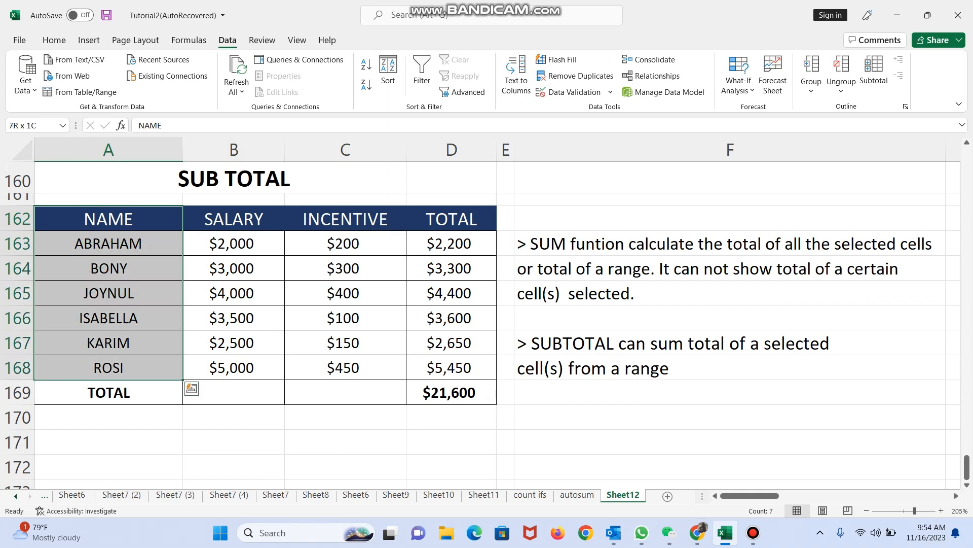
key(shift+Right)
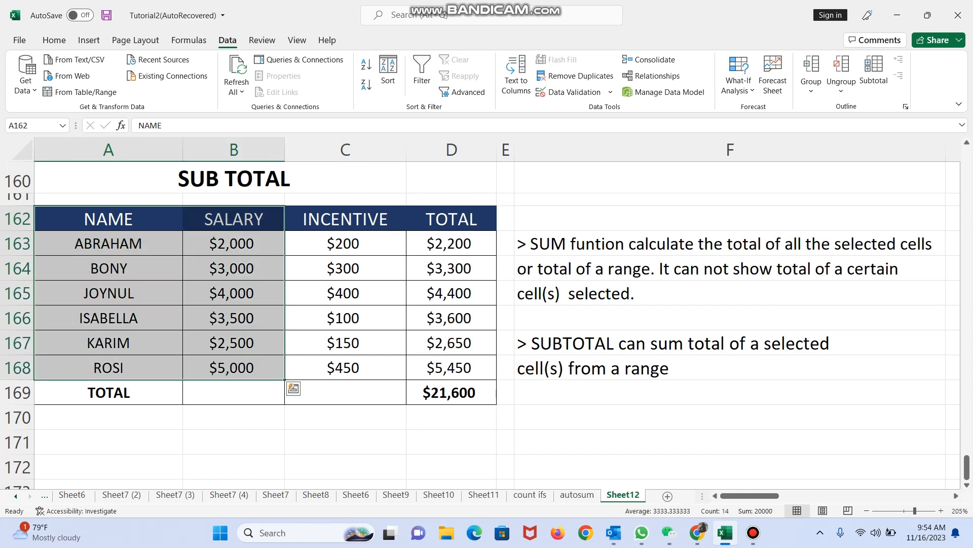
key(Down)
key(Up)
key(Right)
key(shift+Down)
key(shift+Down)
key(shift+Down)
key(shift+Down)
key(shift+Down)
key(shift+Down)
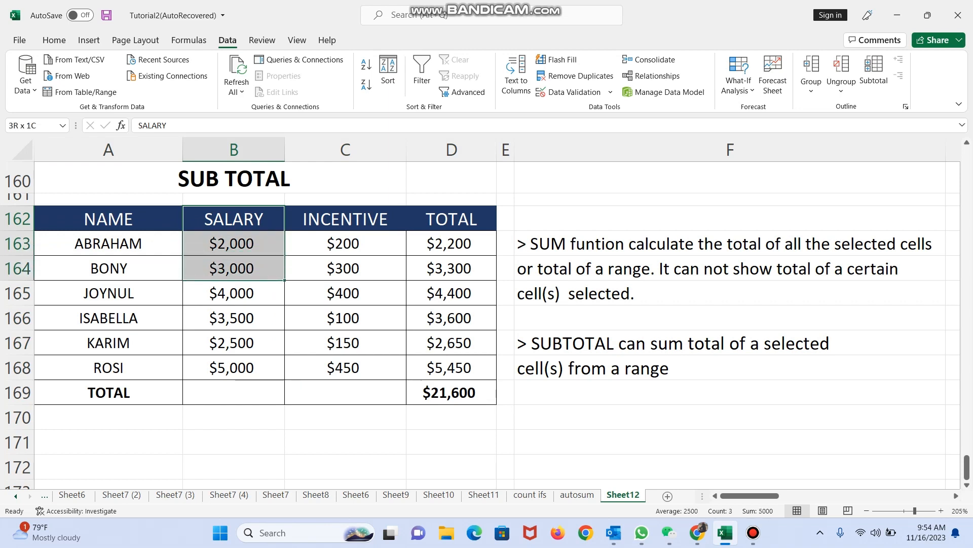
Step: Review the entries in the table's INCENTIVE and TOTAL columns
key(Right)
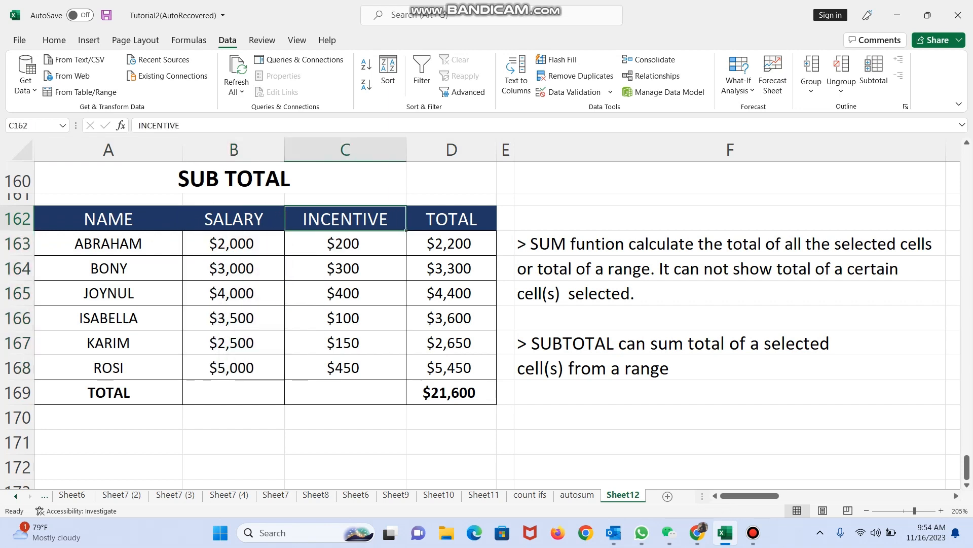
key(shift+Down)
key(shift+Down)
key(shift+Down)
key(shift+Down)
key(shift+Down)
key(shift+Down)
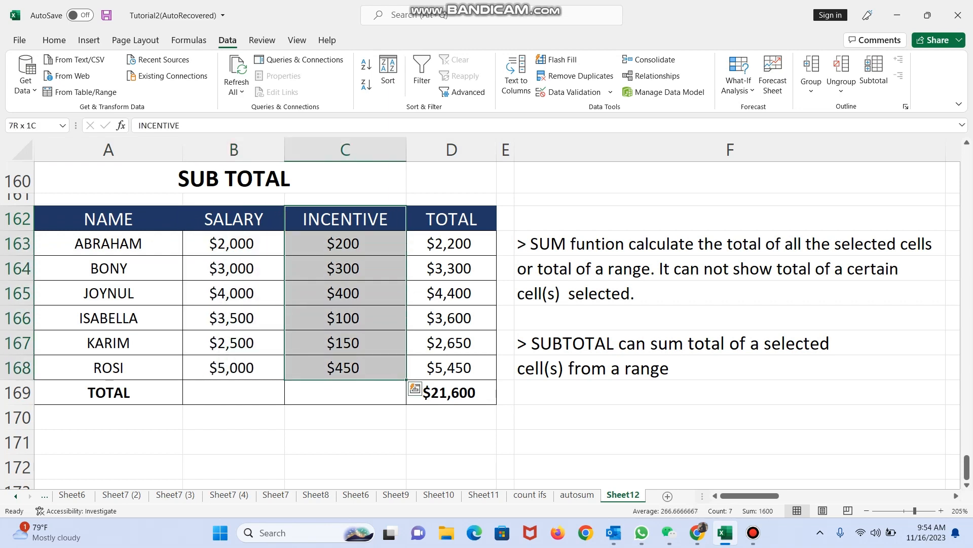
key(Right)
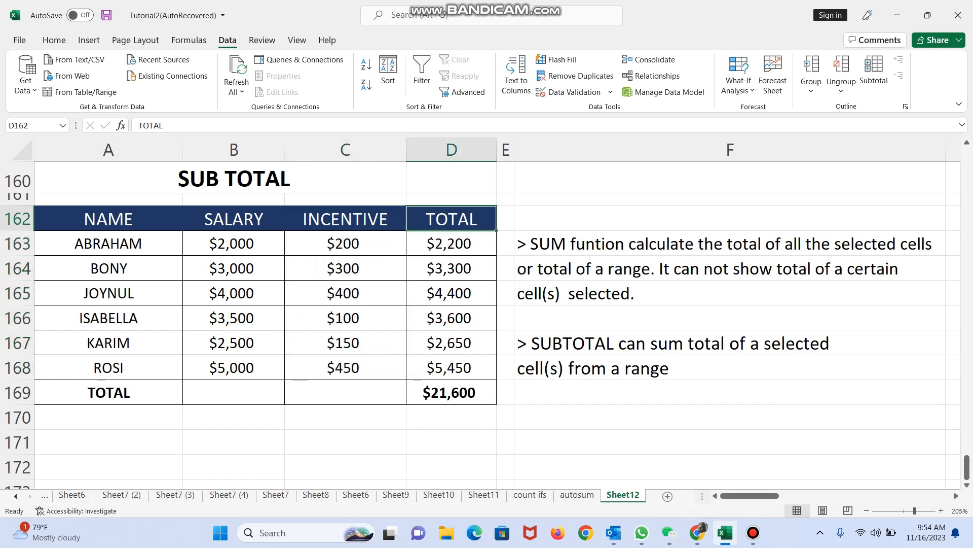
key(Down)
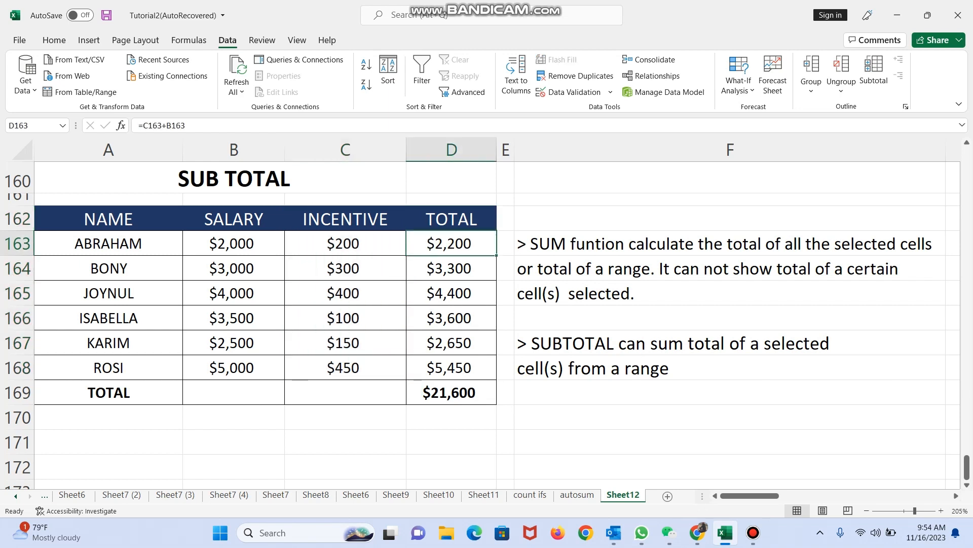
key(shift+Down)
key(shift+Down)
key(shift+Down)
key(shift+Down)
key(shift+Down)
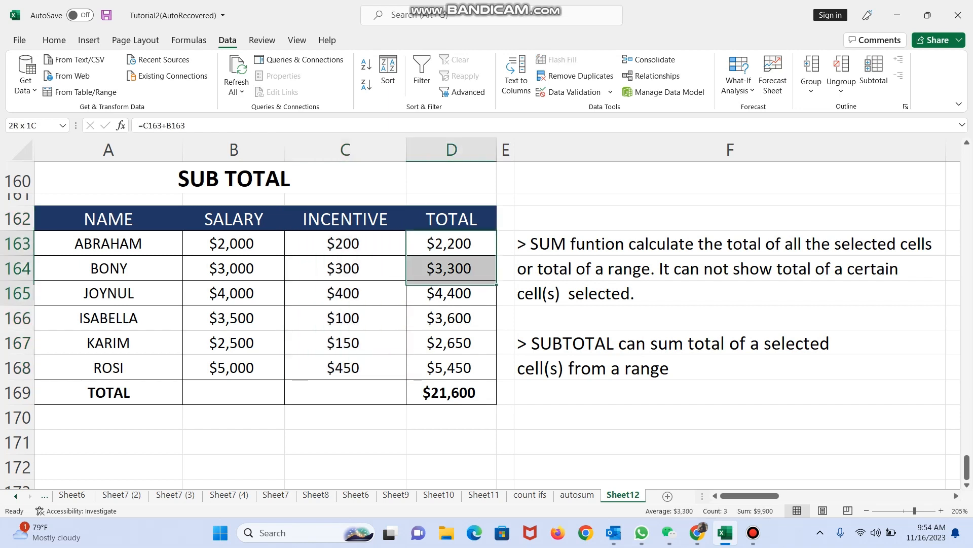
key(shift+Up)
key(shift+Up)
key(shift+Up)
key(shift+Up)
key(shift+Up)
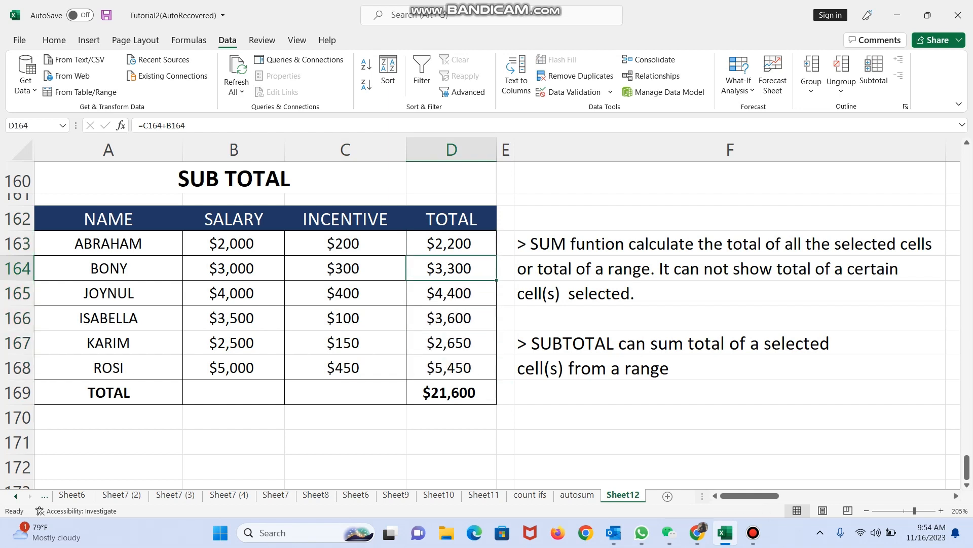
Step: Check how the first employee's salary and incentive make up the total in row 163
key(Left)
key(Left)
key(Left)
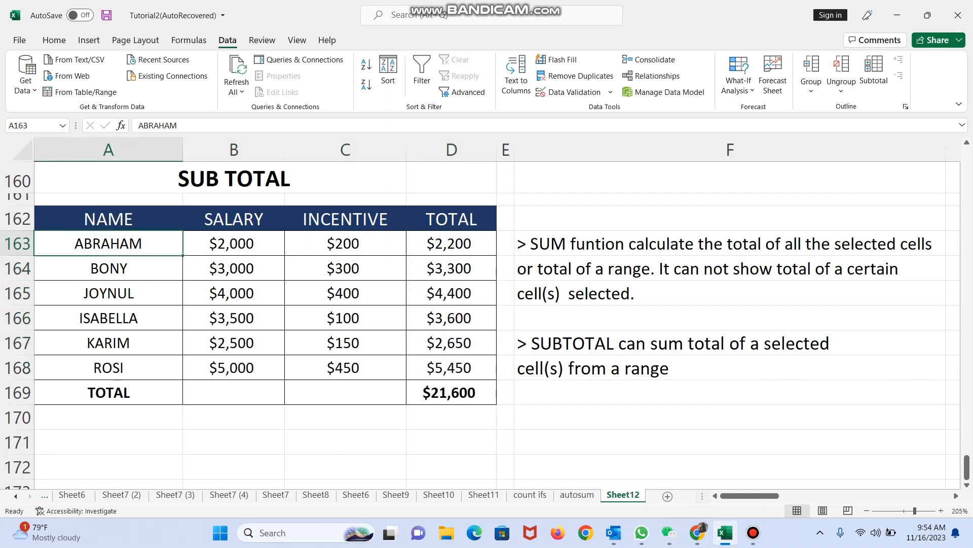
key(Right)
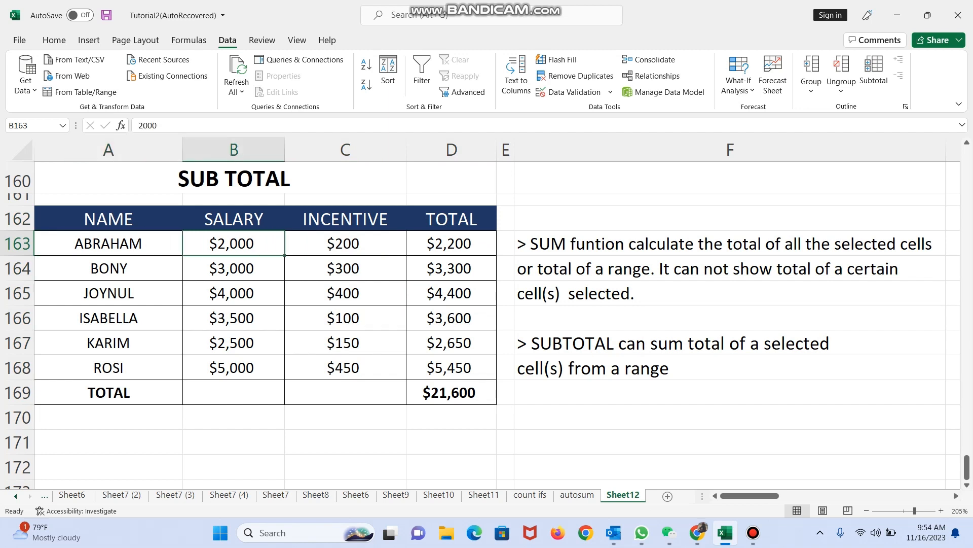
key(Right)
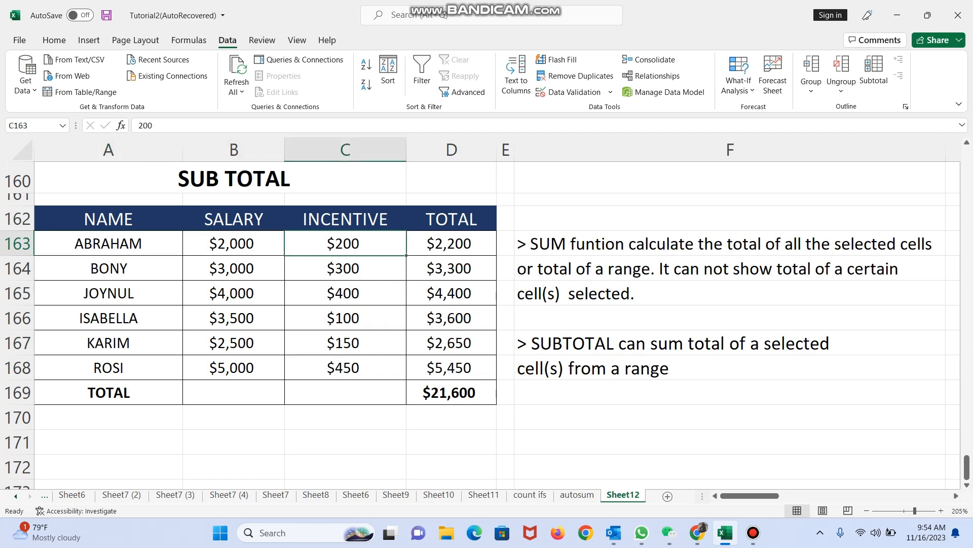
key(Right)
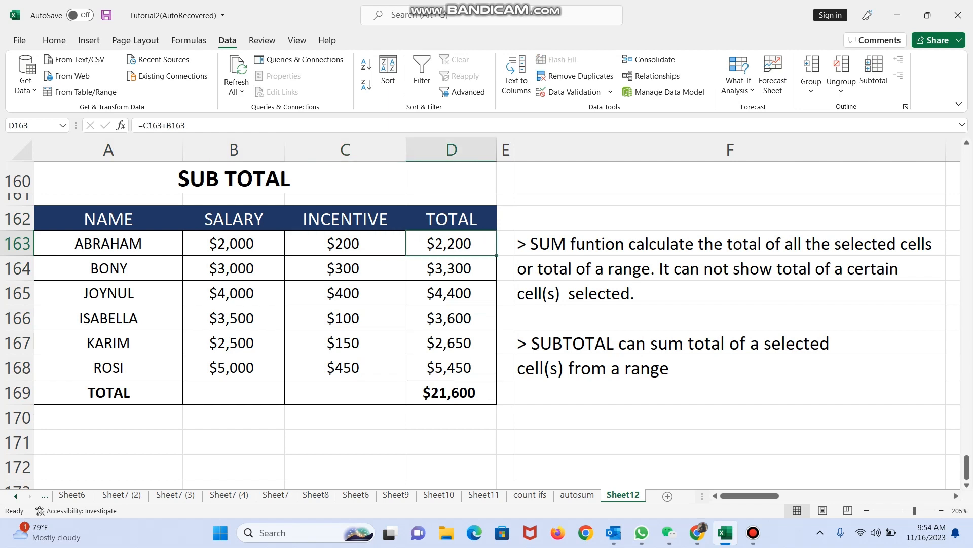
Step: Go through the individual amounts in the TOTAL column, cell by cell
key(Down)
key(Down)
key(Down)
key(Down)
key(Down)
key(Down)
key(Down)
key(Down)
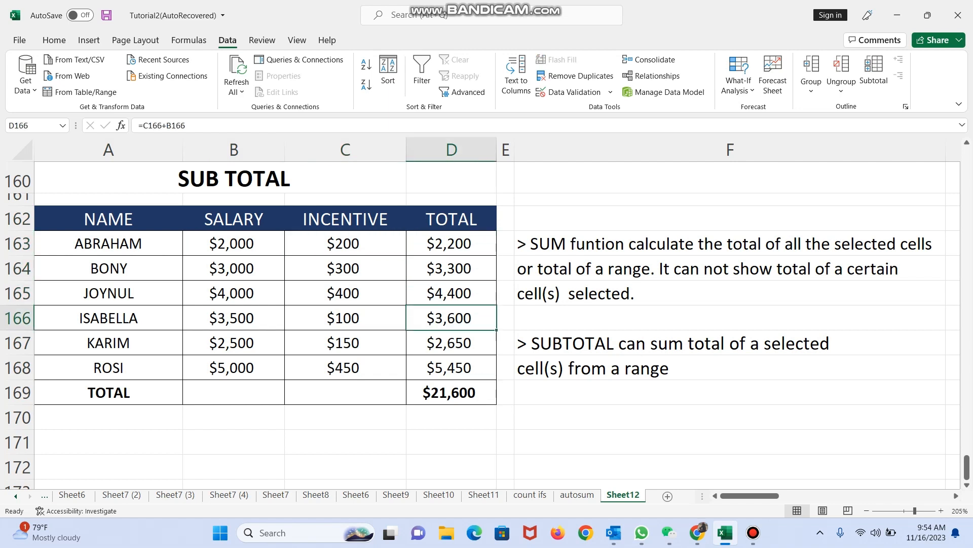
key(Up)
key(Up)
key(Up)
key(Up)
key(Up)
key(Up)
key(Up)
key(Up)
key(Up)
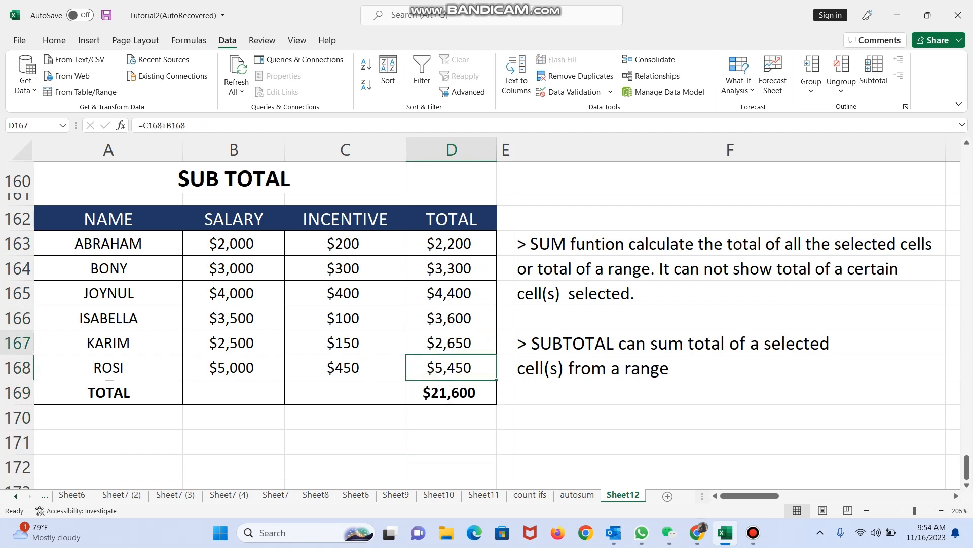
key(Down)
key(Down)
key(Down)
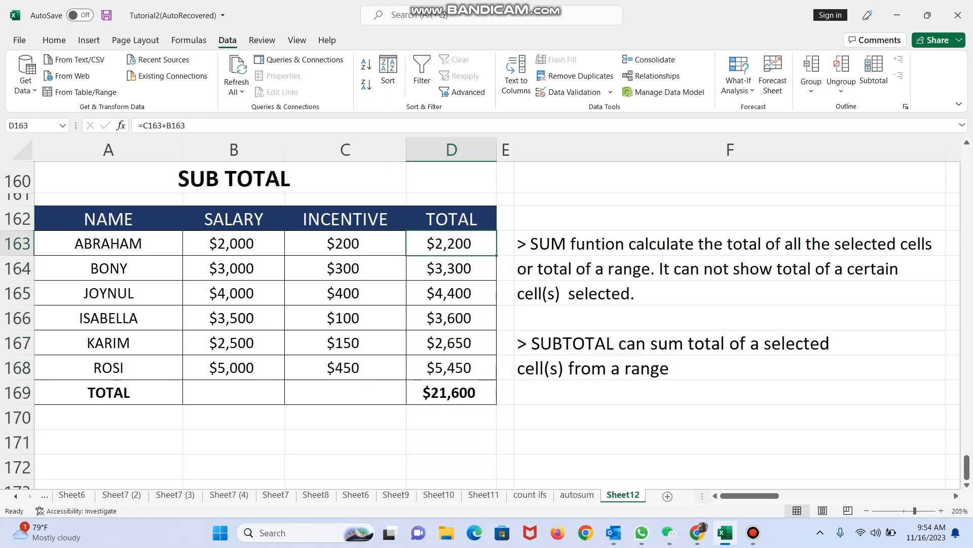
key(Up)
Step: Clear the grand total in cell D169
key(Down)
key(Down)
key(Down)
key(Down)
key(Down)
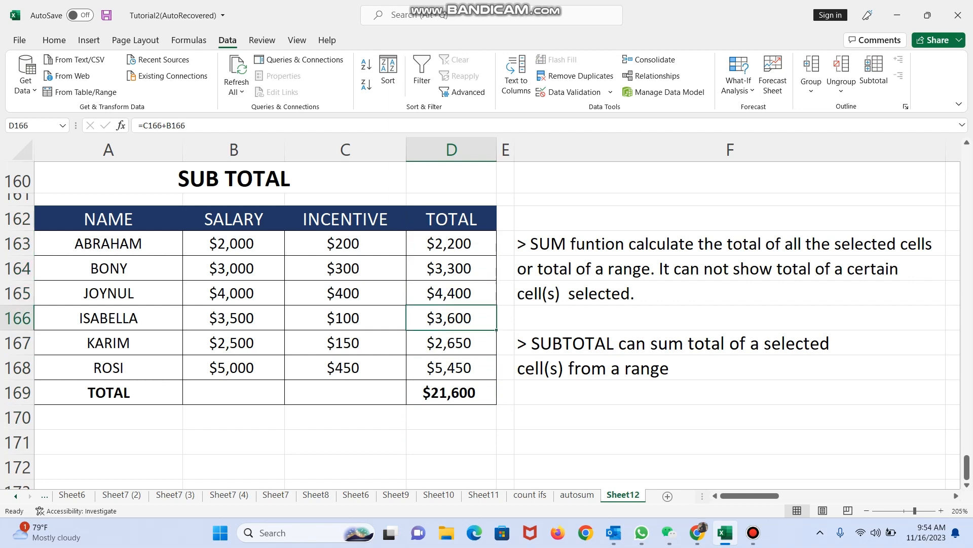
key(Delete)
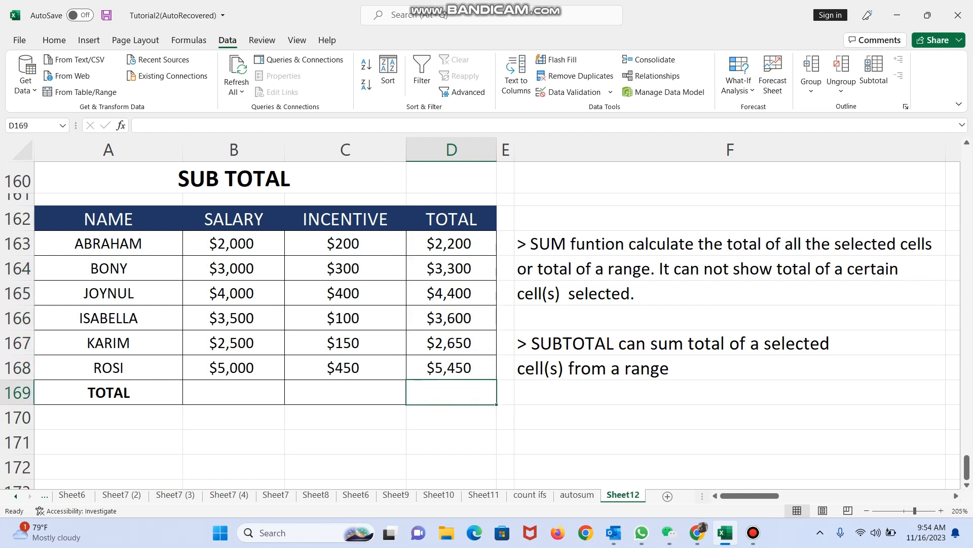
Step: Sum the TOTAL column amounts in D163:D168 into cell D169 with AutoSum
key(Up)
key(Up)
key(Up)
key(Up)
key(Up)
key(Up)
key(Up)
key(Down)
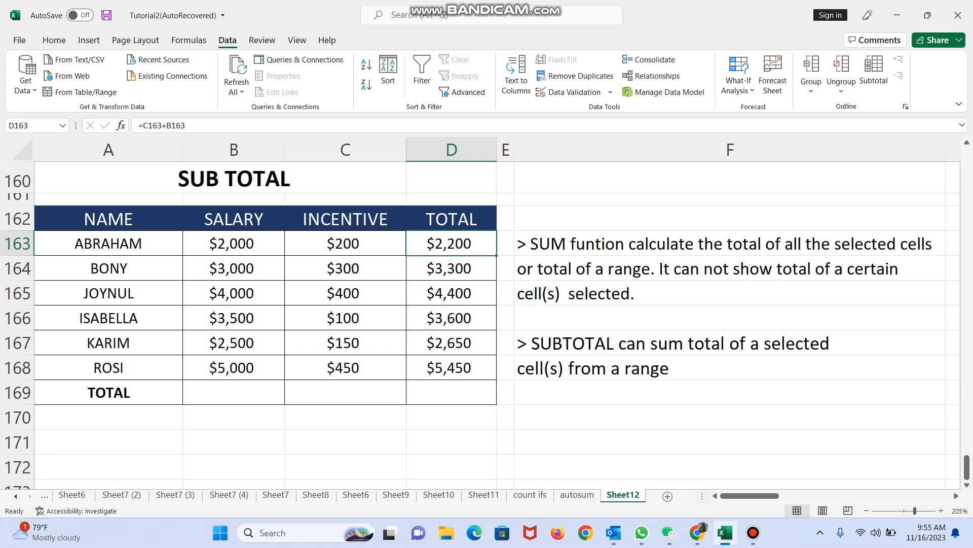
key(shift+Down)
key(shift+Down)
key(shift+Down)
key(shift+Down)
key(shift+Down)
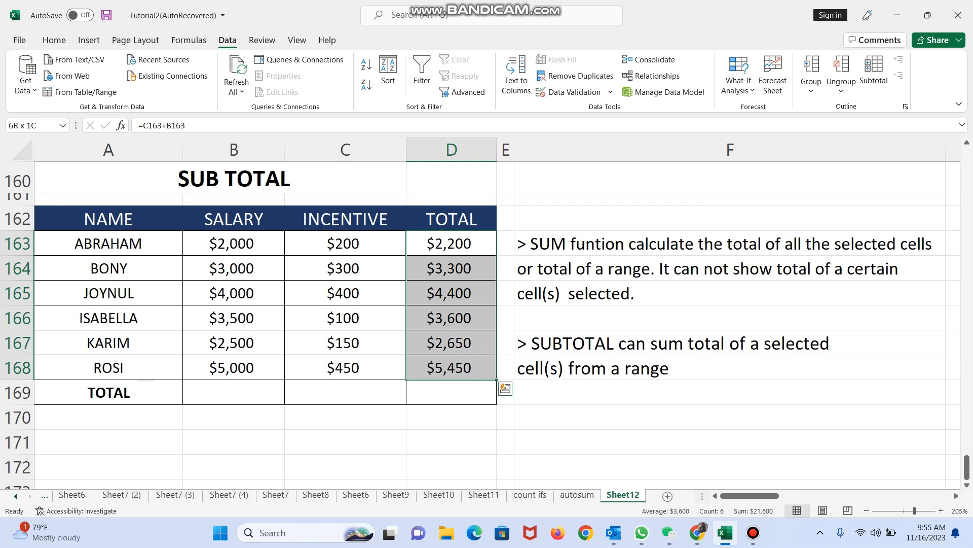
key(shift+Down)
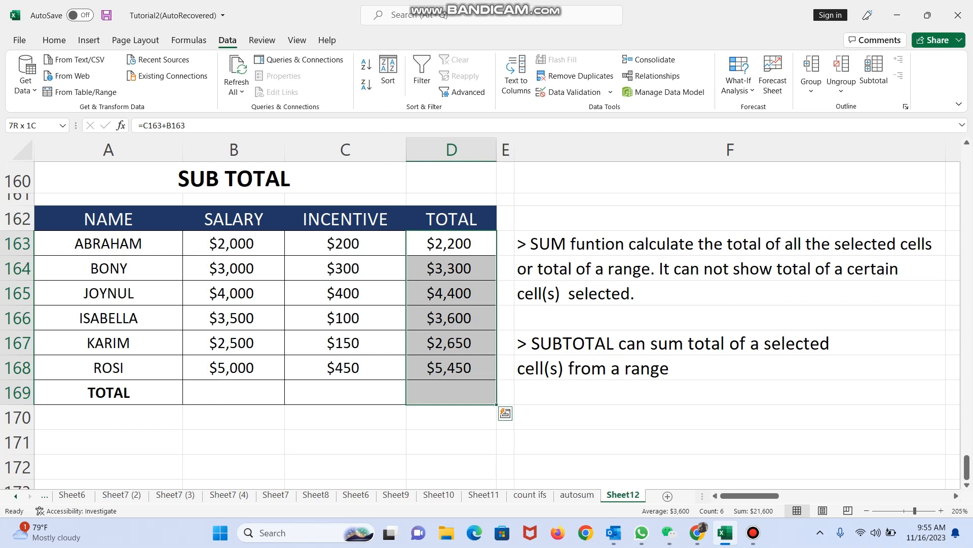
click(54, 40)
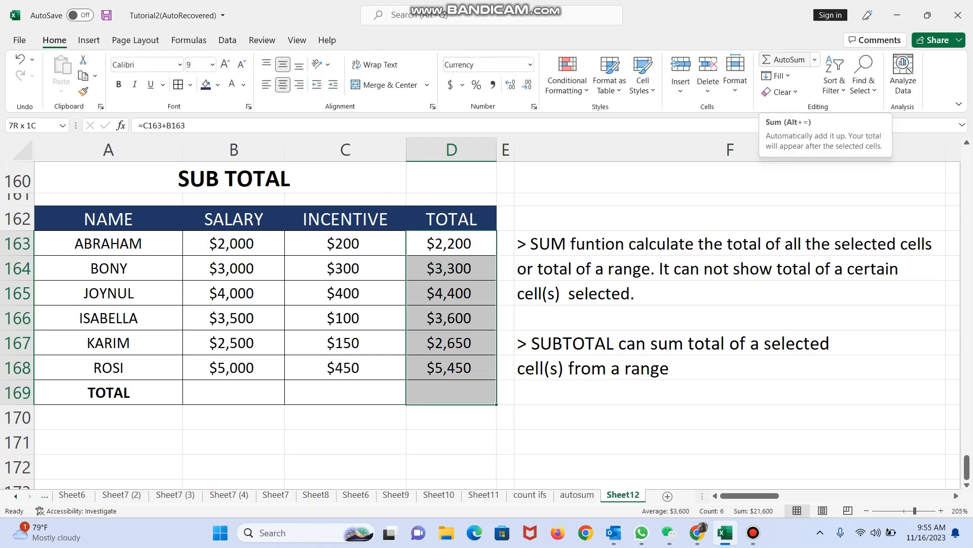
click(786, 59)
click(451, 416)
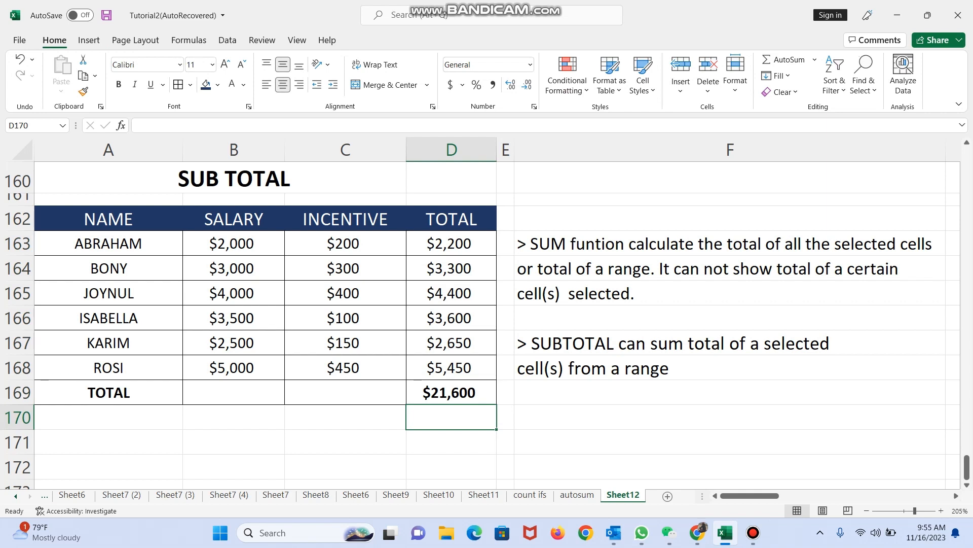
Step: Apply a filter to the header row A162:D162, covering NAME, SALARY, INCENTIVE and TOTAL
click(108, 243)
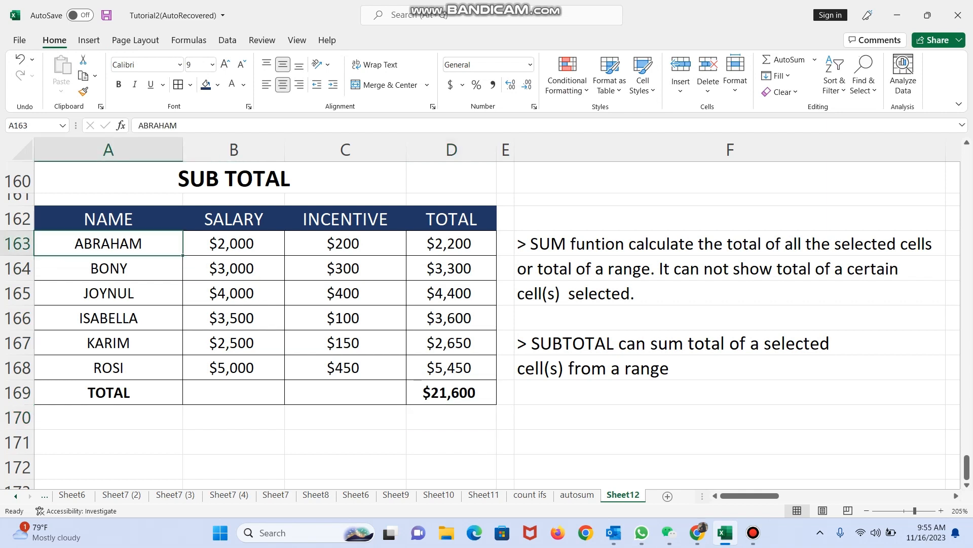
click(109, 219)
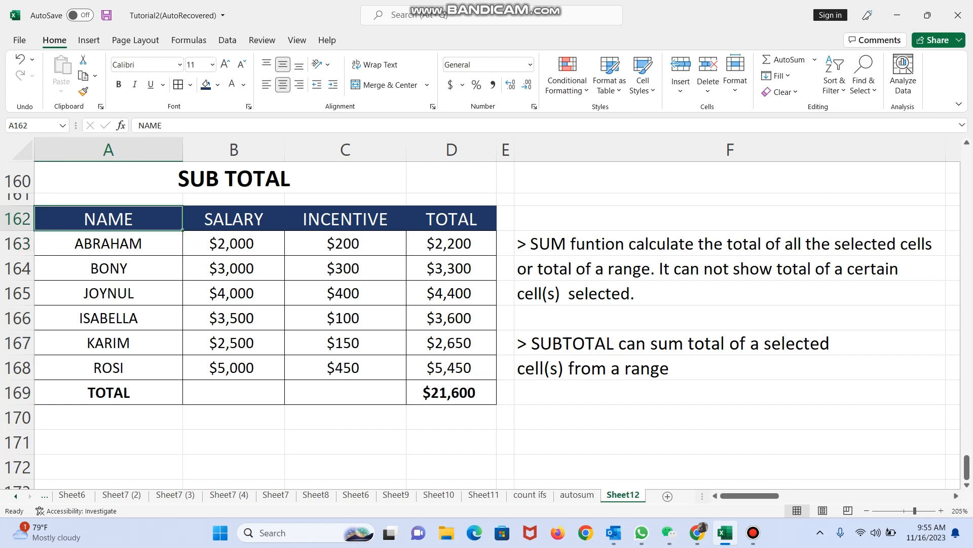
drag(108, 219, 451, 219)
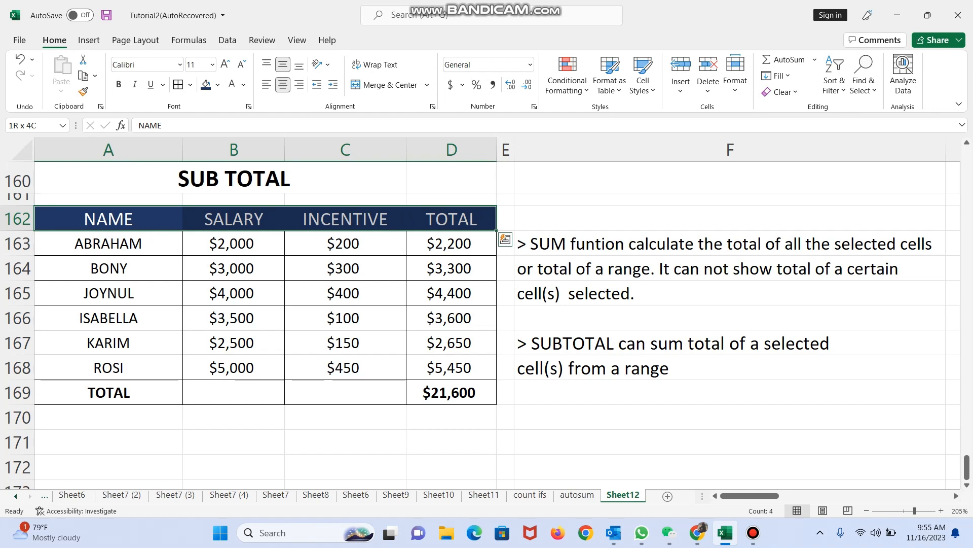
click(227, 41)
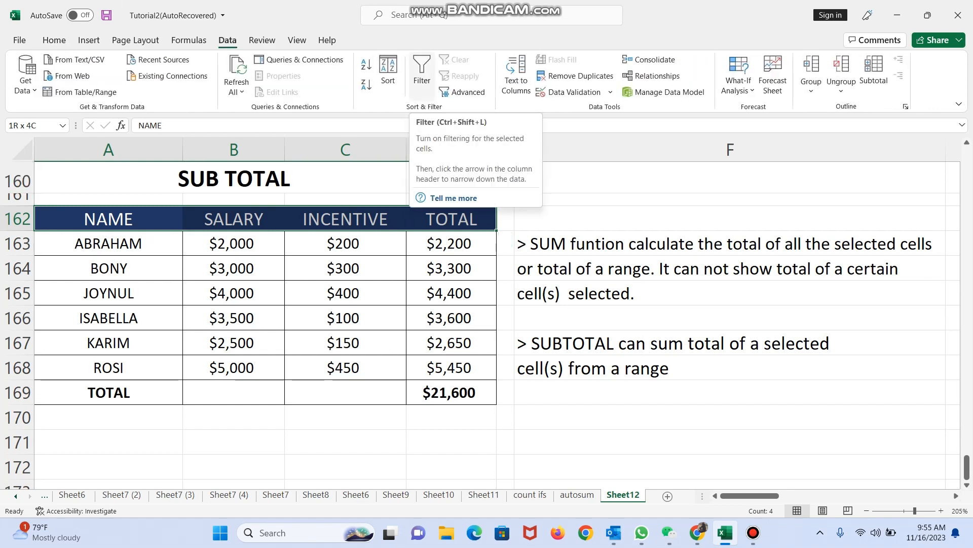
click(422, 76)
click(730, 218)
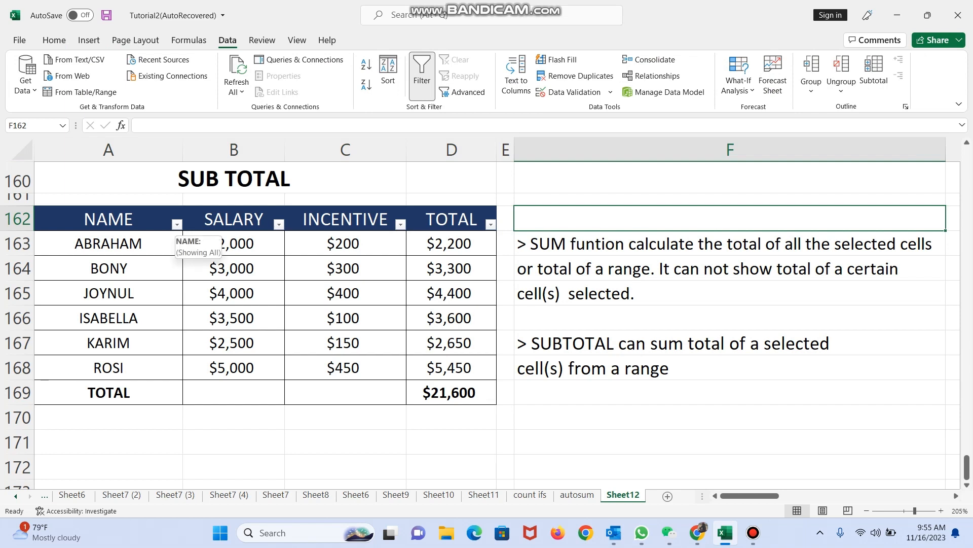
Step: Filter the NAME column to show only the first two employees and the TOTAL row
click(177, 224)
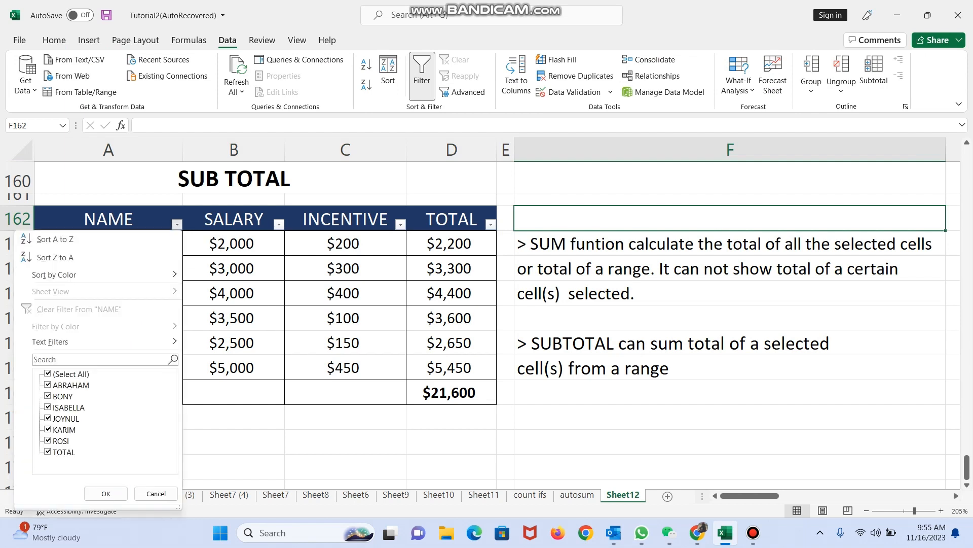
click(48, 374)
click(48, 385)
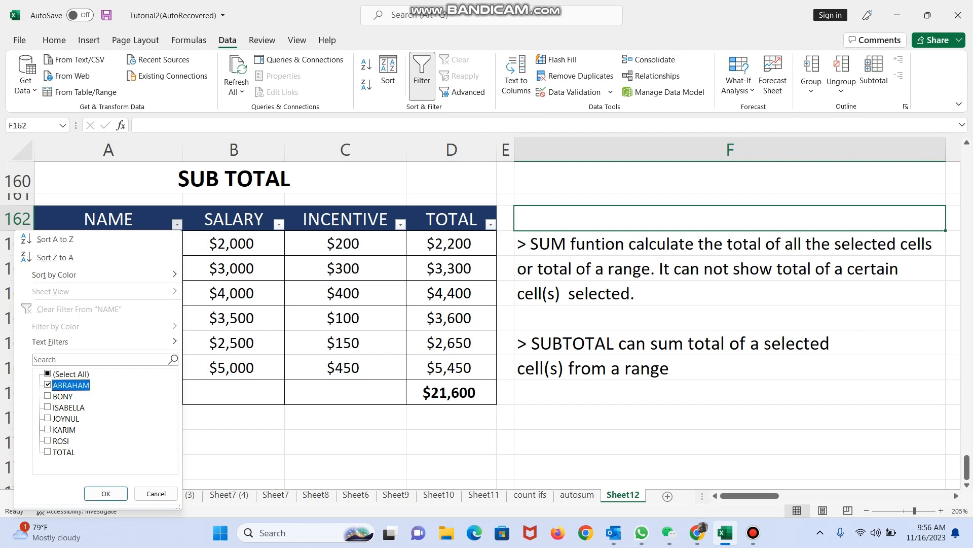
click(48, 396)
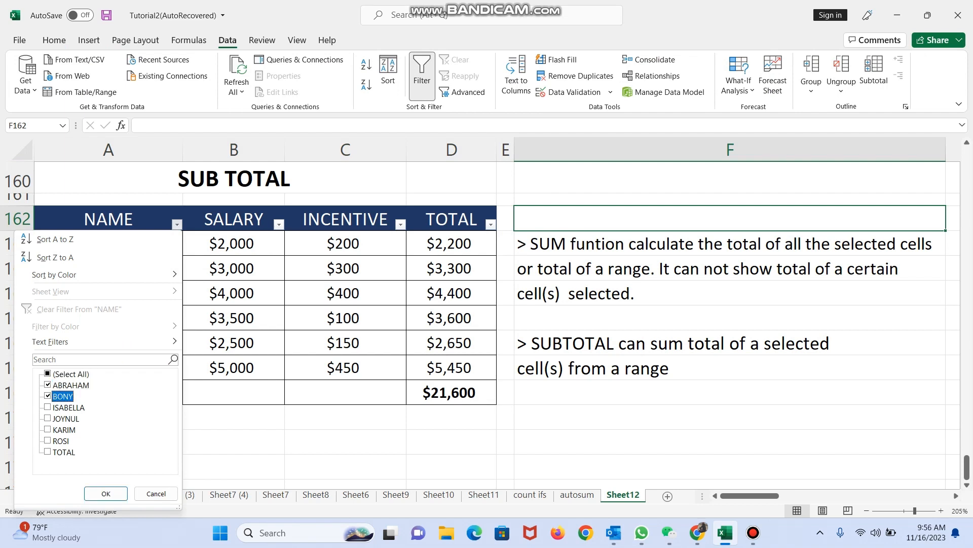
click(48, 452)
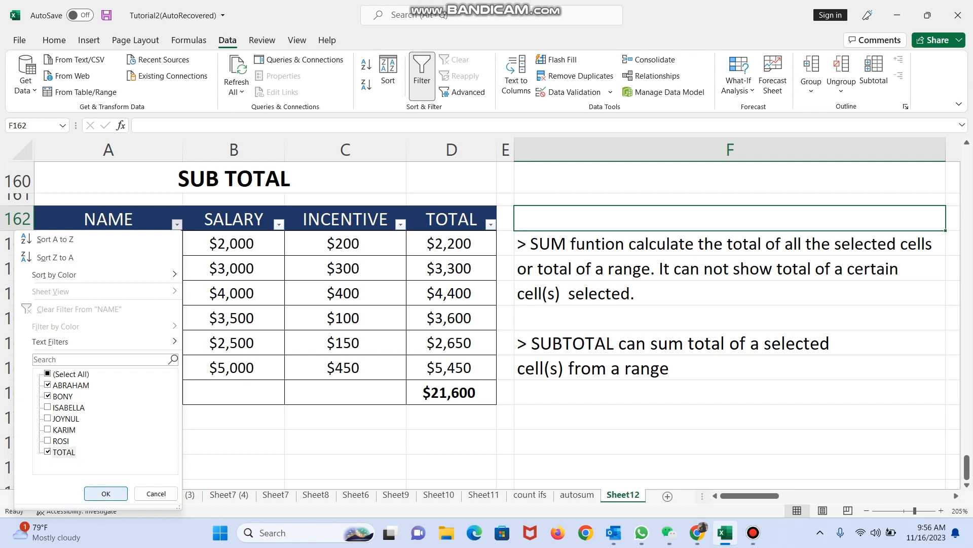
click(105, 493)
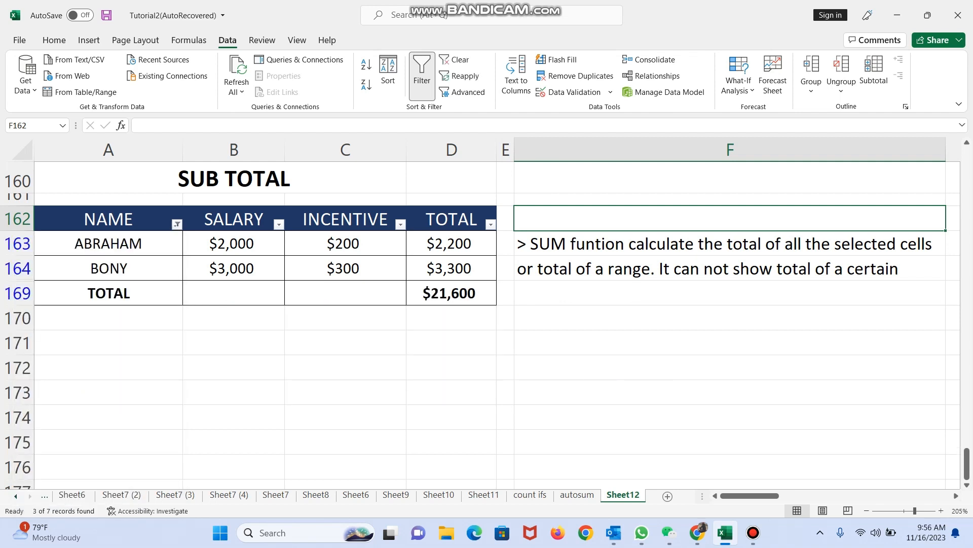
Step: Select the two visible employees' amounts in the TOTAL column, D163:D164, to check their combined sum
click(451, 343)
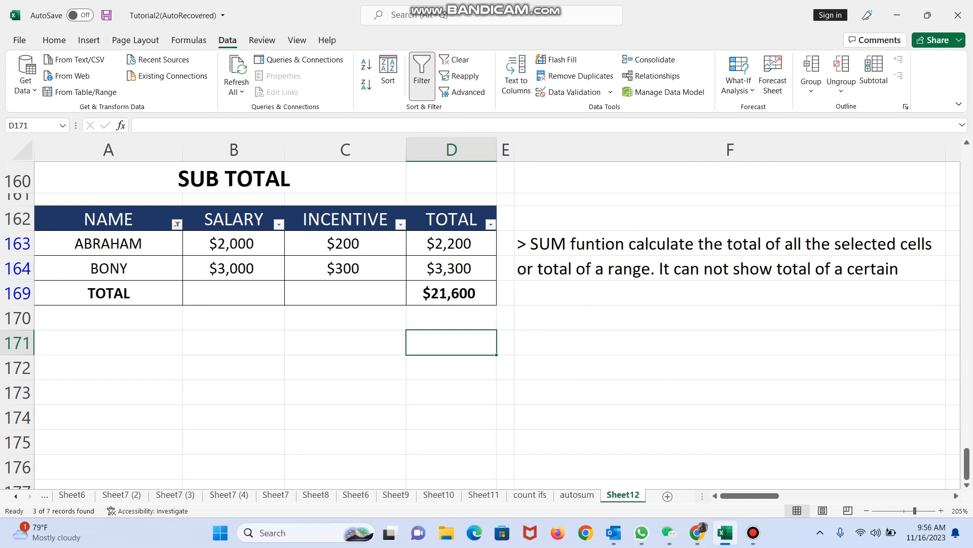
key(Up)
key(Up)
key(Up)
key(Up)
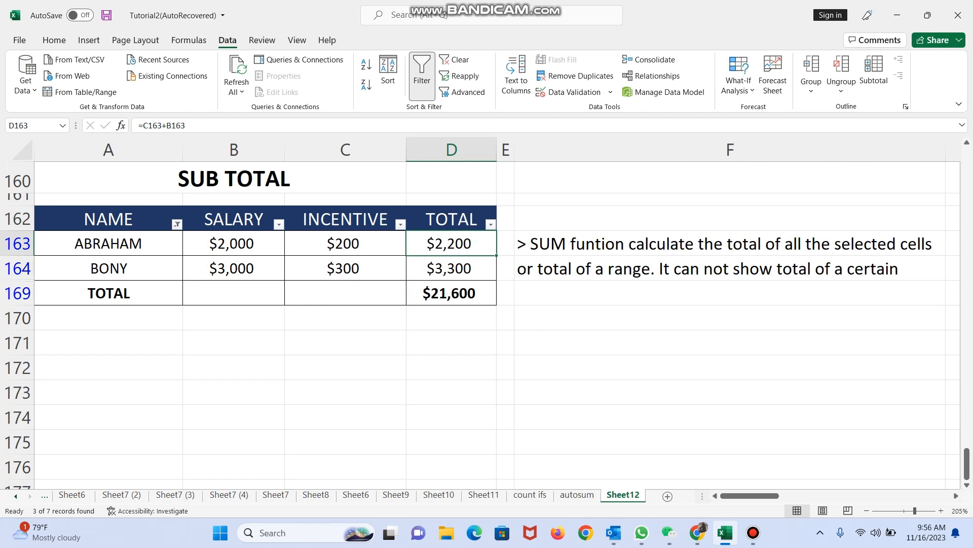
key(Down)
key(Up)
key(shift+Down)
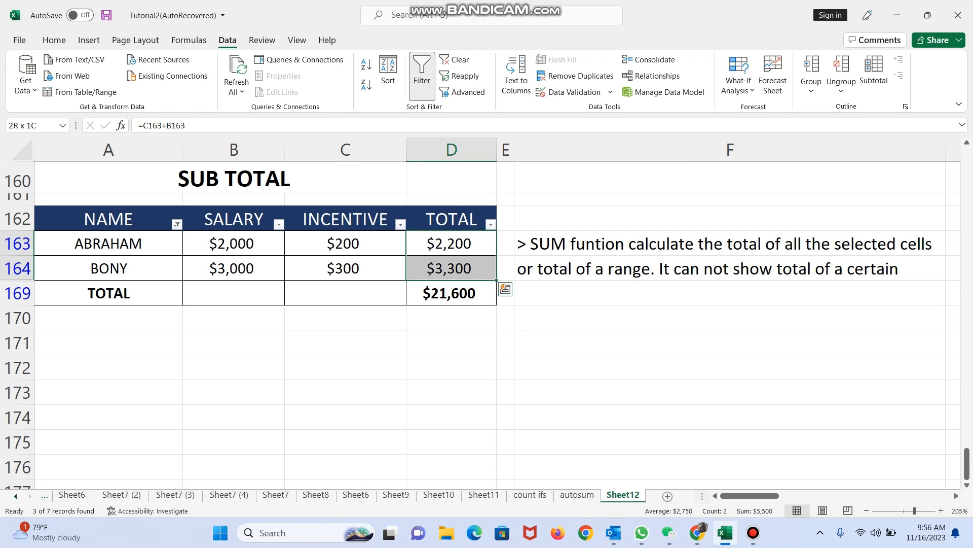
Step: Compare the visible TOTAL column amounts with the SUM grand total in D169 while the table is filtered
key(Down)
key(Down)
key(Down)
key(Up)
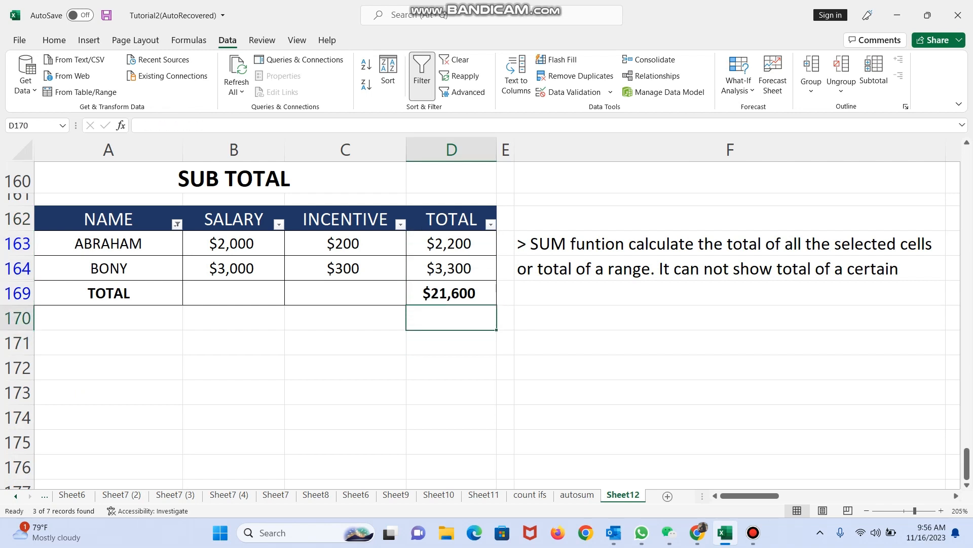
key(Up)
key(Up)
key(Up)
key(Down)
key(Down)
key(Down)
key(Up)
key(Up)
key(Up)
key(Up)
key(Down)
key(Down)
key(Down)
key(Down)
key(Down)
key(Down)
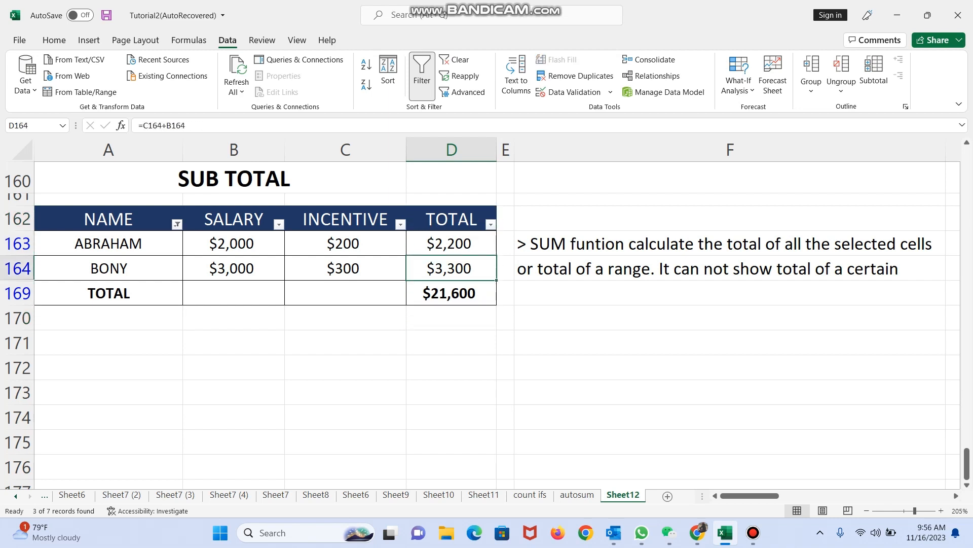
key(Up)
key(Up)
key(Up)
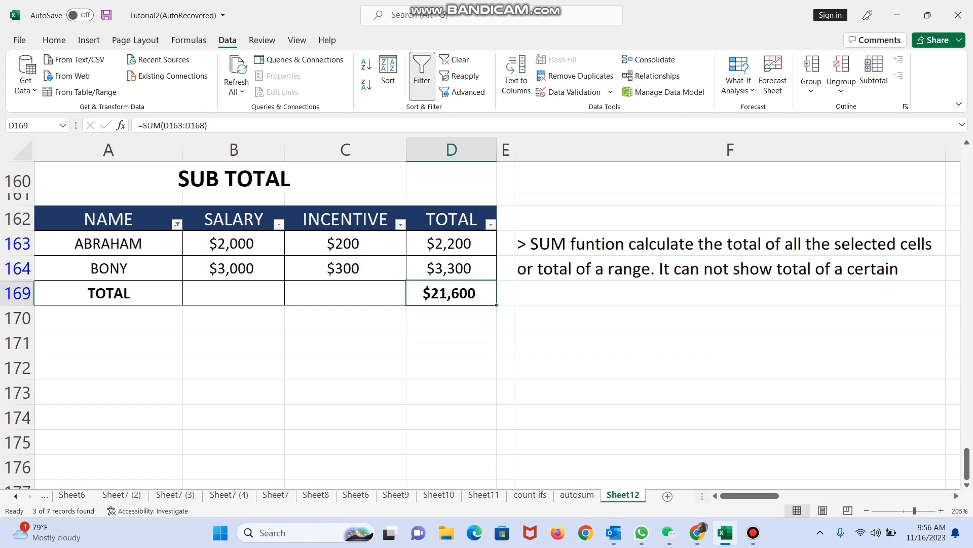
key(Left)
key(Left)
key(Right)
key(Right)
key(Down)
key(Down)
key(Down)
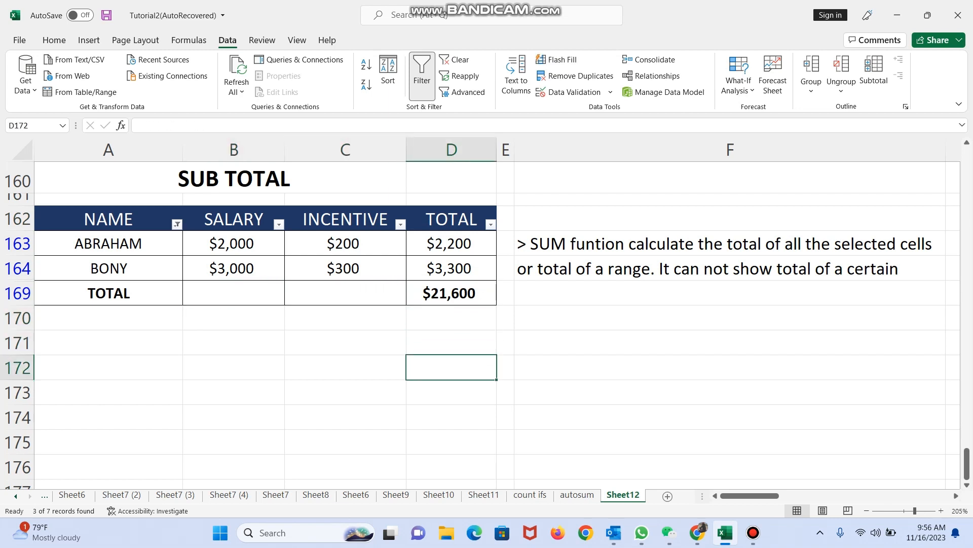
key(Up)
key(Up)
key(Up)
key(Up)
key(Up)
key(Up)
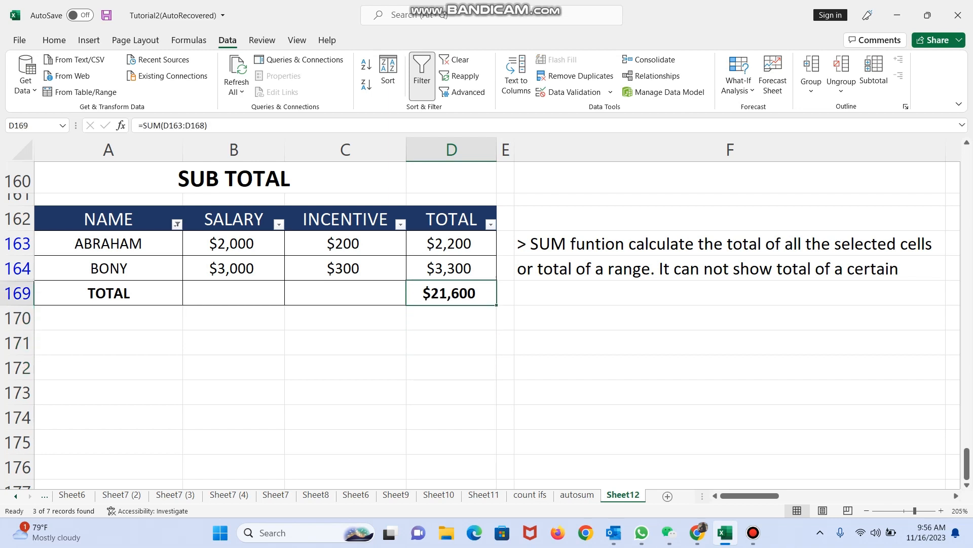
key(Down)
key(Down)
key(Down)
key(Down)
key(Down)
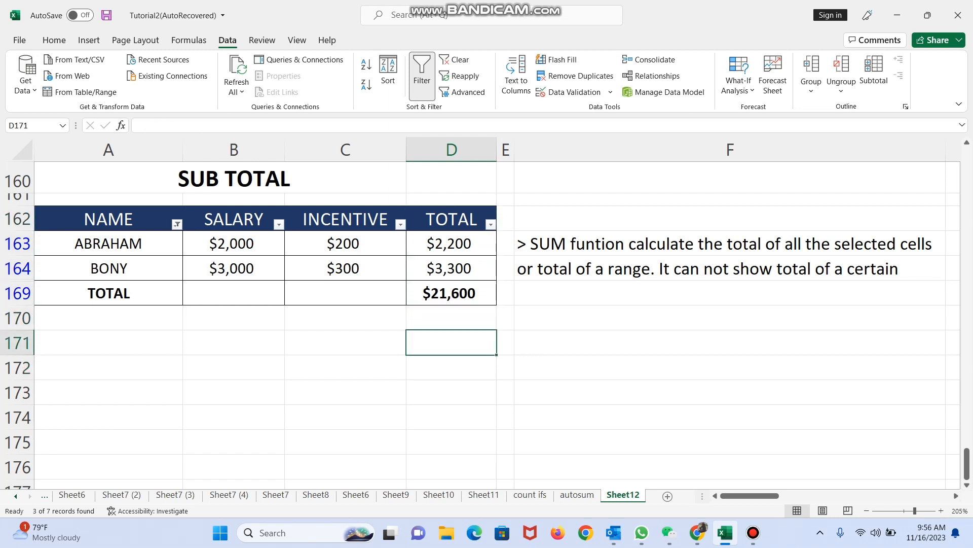
key(Up)
key(Up)
key(Up)
key(Up)
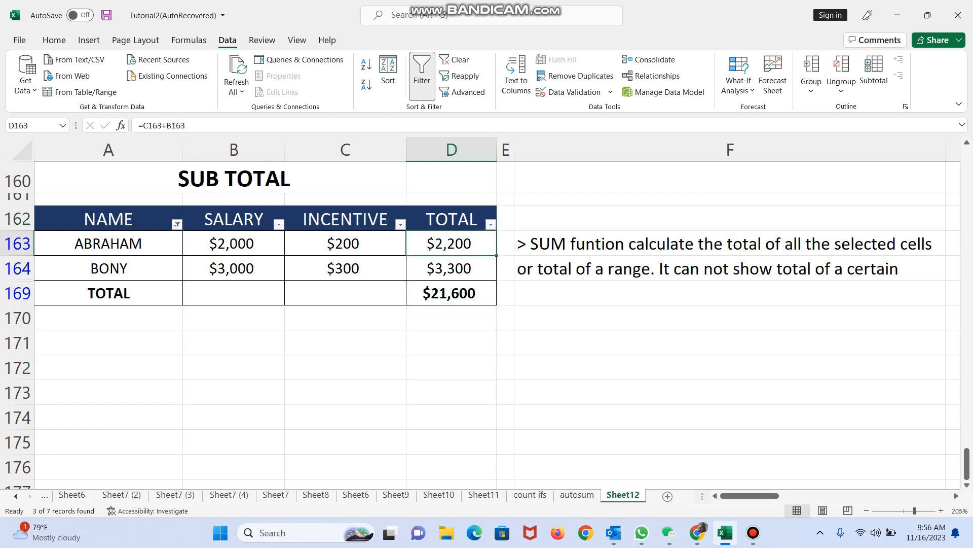
key(Down)
key(Down)
key(Down)
key(Down)
key(Up)
key(Up)
key(Up)
key(Up)
key(Up)
key(Up)
key(Up)
key(Up)
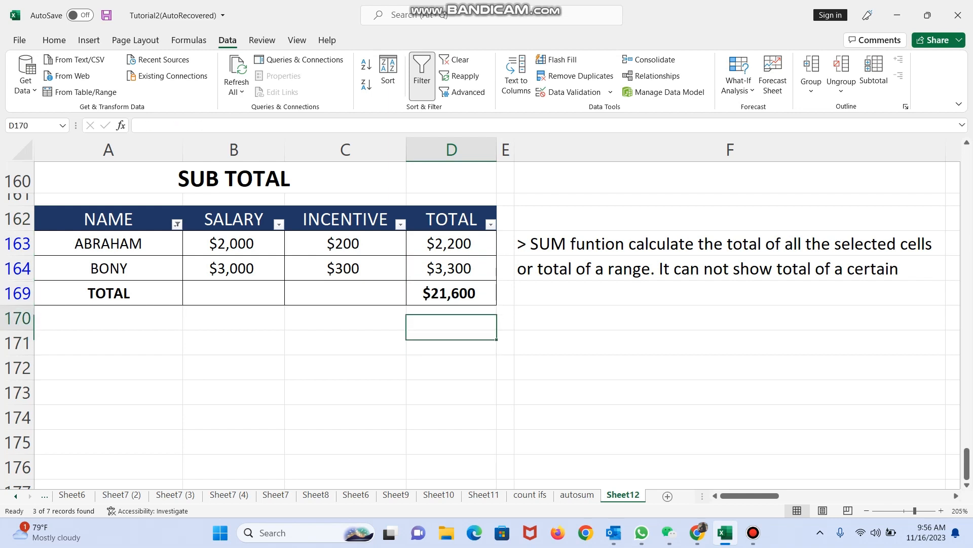
key(Down)
key(Down)
key(Down)
key(Down)
key(Down)
key(Down)
key(Down)
key(Down)
key(Down)
key(Down)
key(Down)
key(Down)
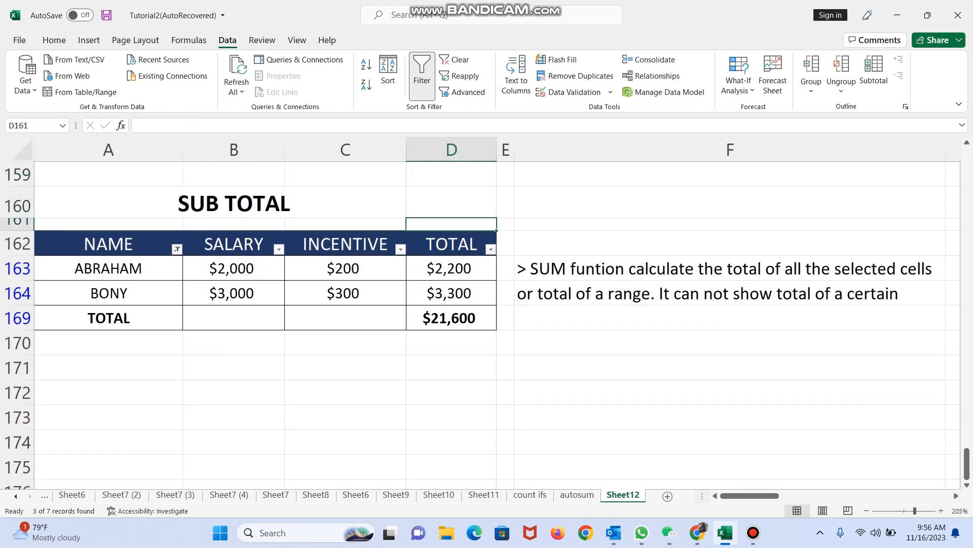
key(Down)
key(Down)
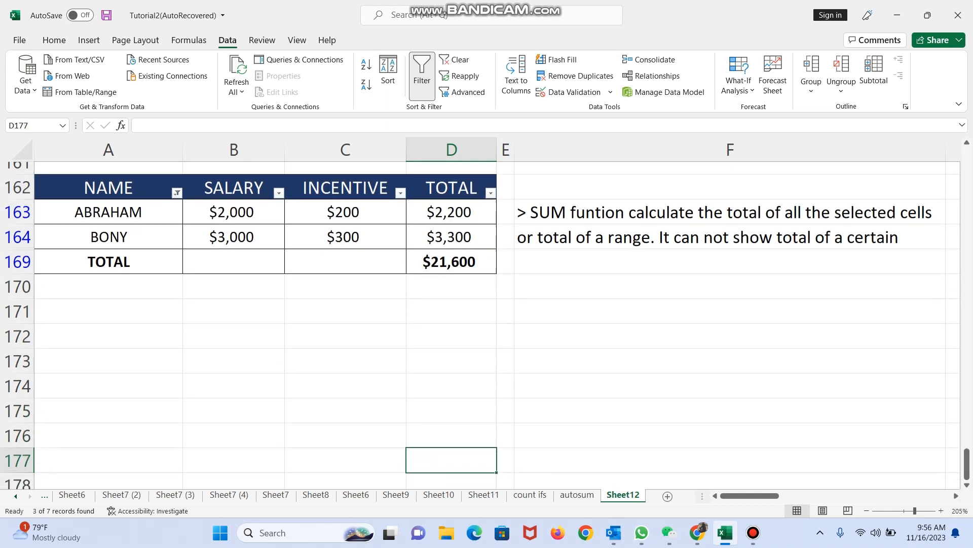
key(Up)
key(Up)
key(Up)
key(Up)
key(Up)
key(Up)
key(Up)
key(Up)
key(Up)
key(Up)
key(Up)
key(Up)
key(Up)
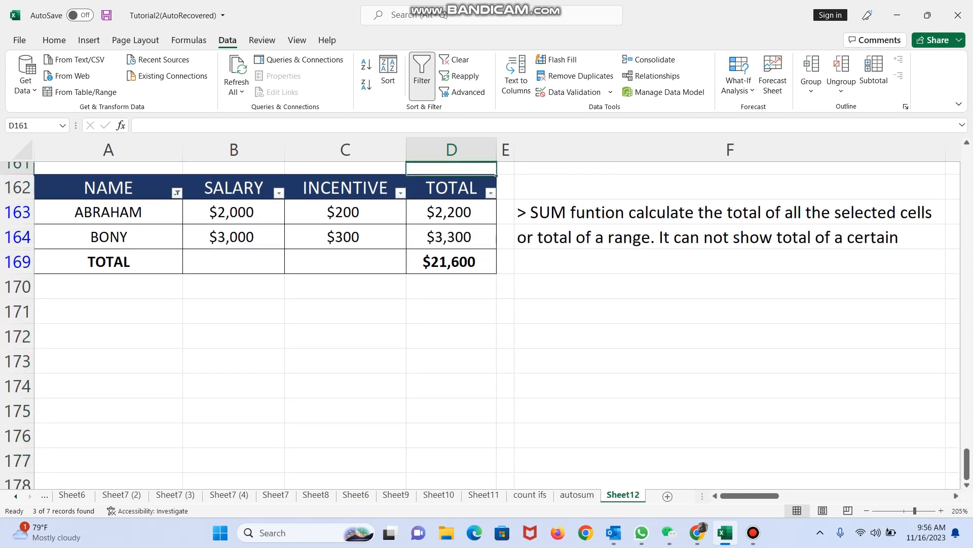
key(Down)
key(Down)
key(Down)
key(Down)
key(Down)
key(Down)
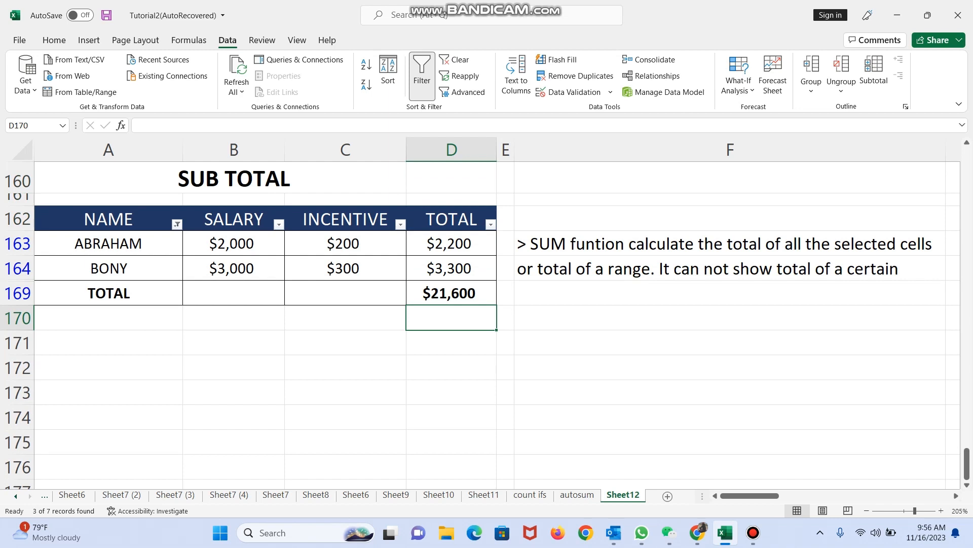
key(Up)
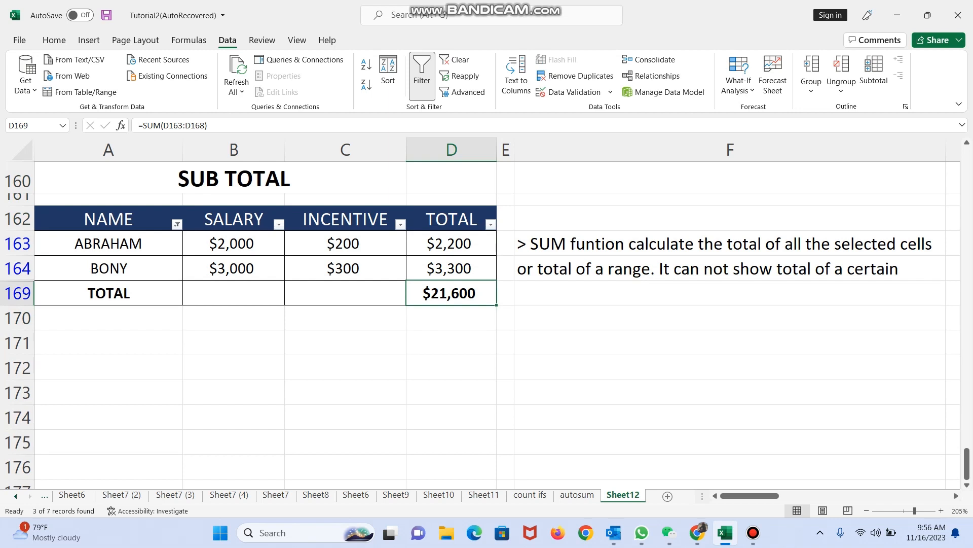
Step: Reset the NAME column filter to Select All so every employee row is included
click(176, 224)
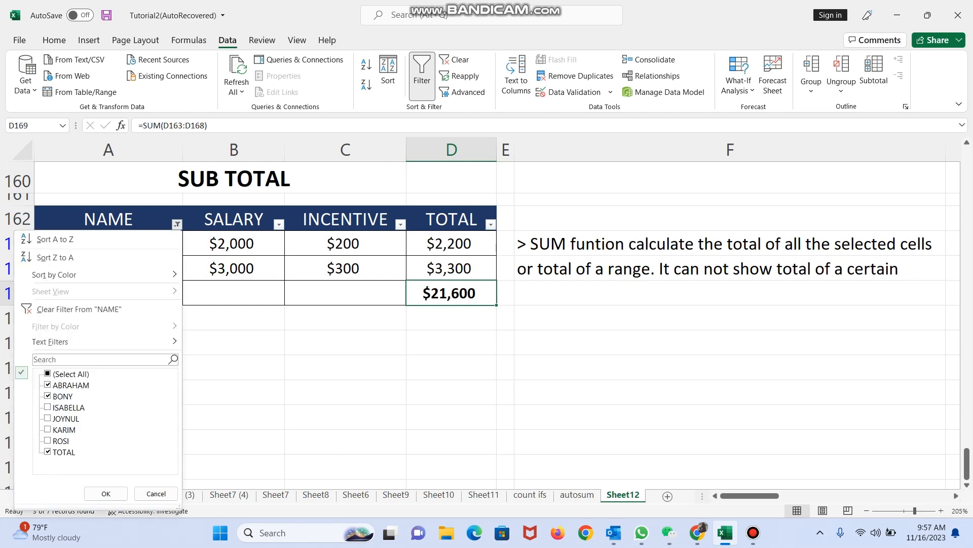
click(47, 373)
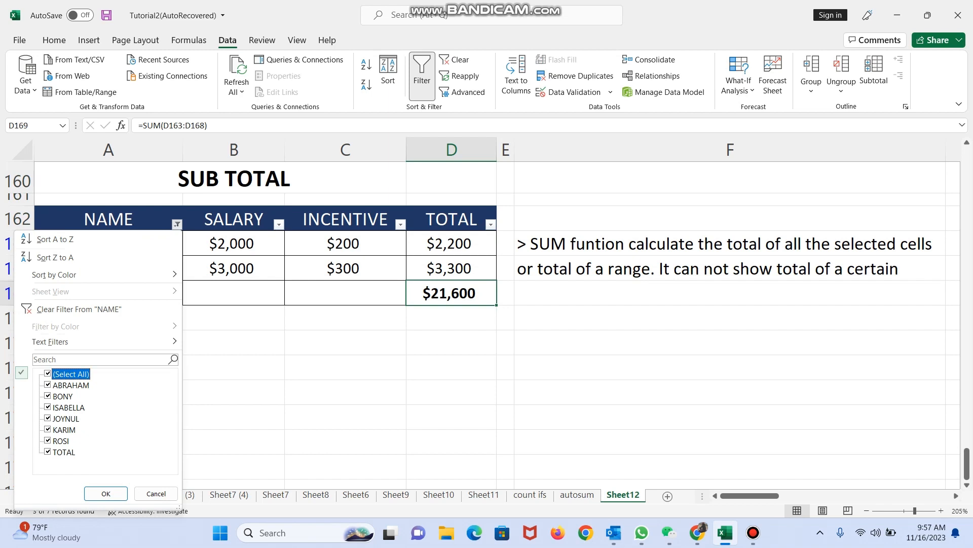
click(105, 493)
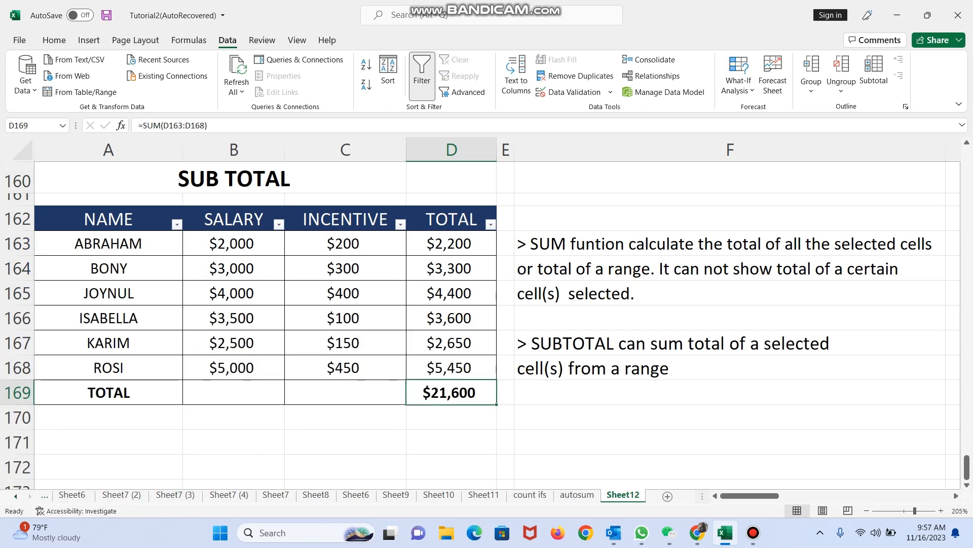
Step: Replace the grand total formula in D169 with =SUBTOTAL(9,D163:D168)
key(Delete)
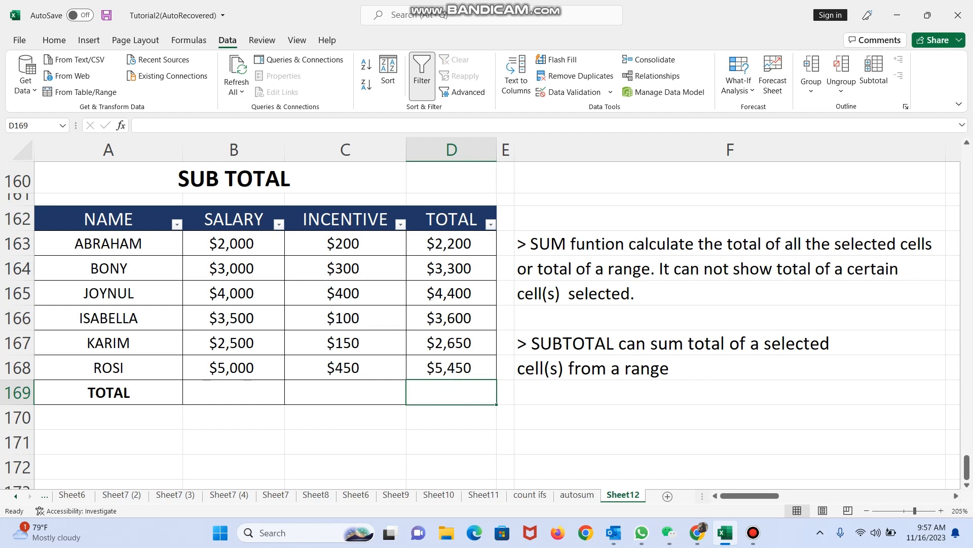
text(=)
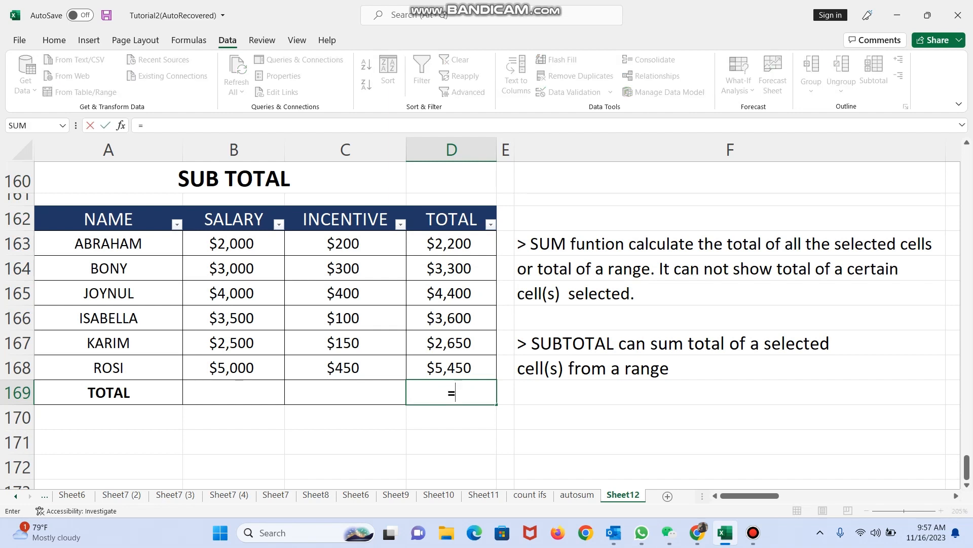
text(subt)
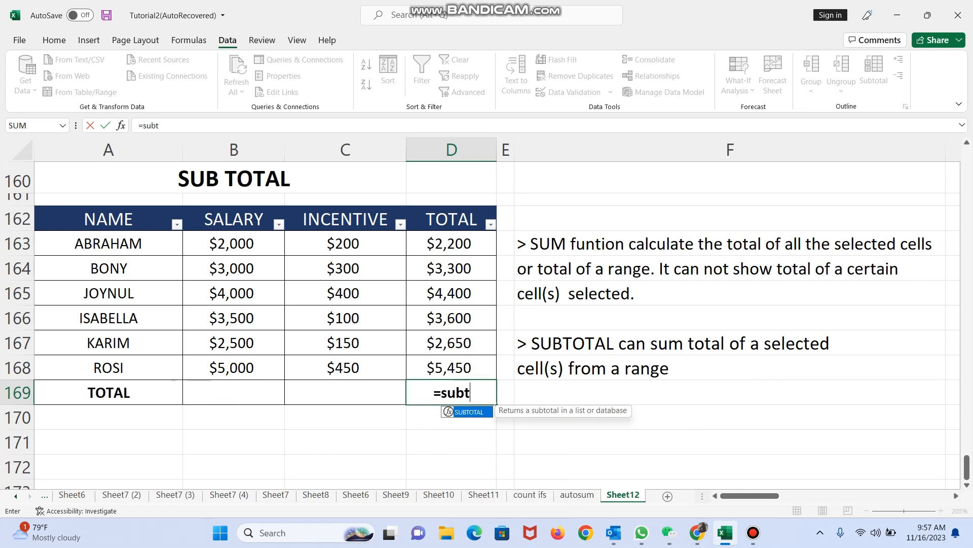
text(otal)
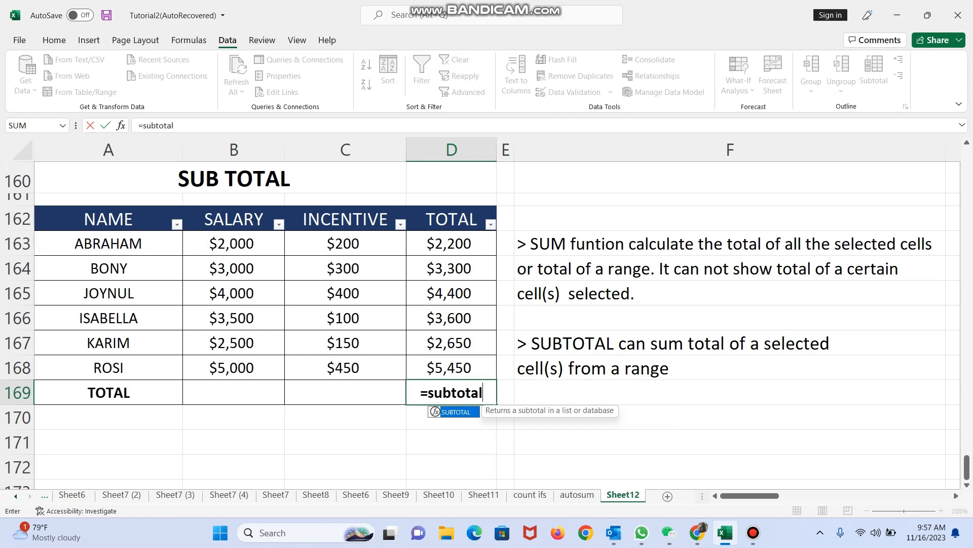
text(()
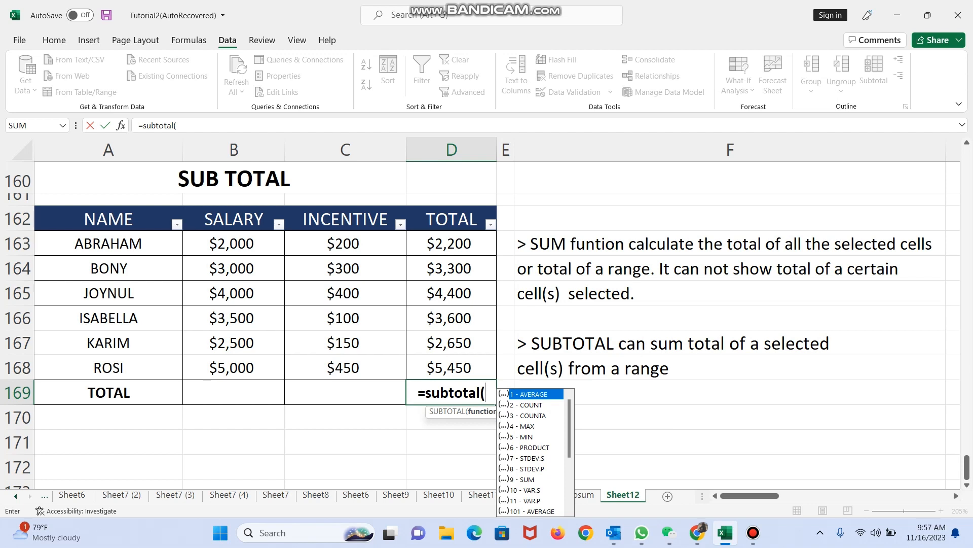
text(9)
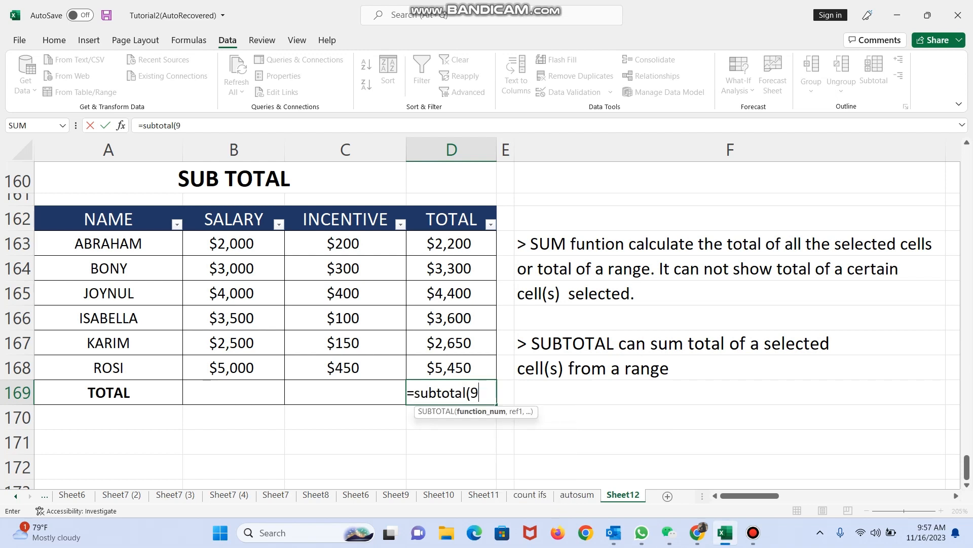
text(,)
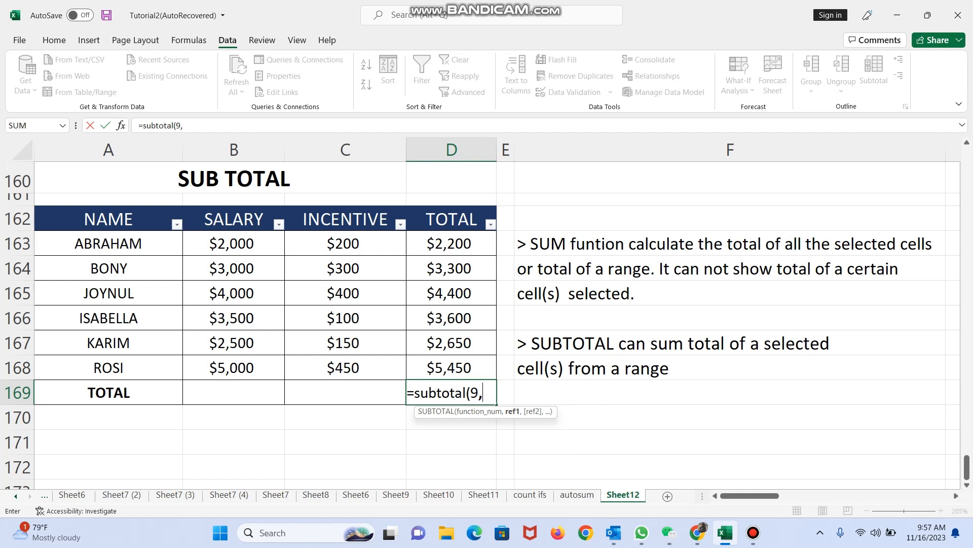
click(449, 243)
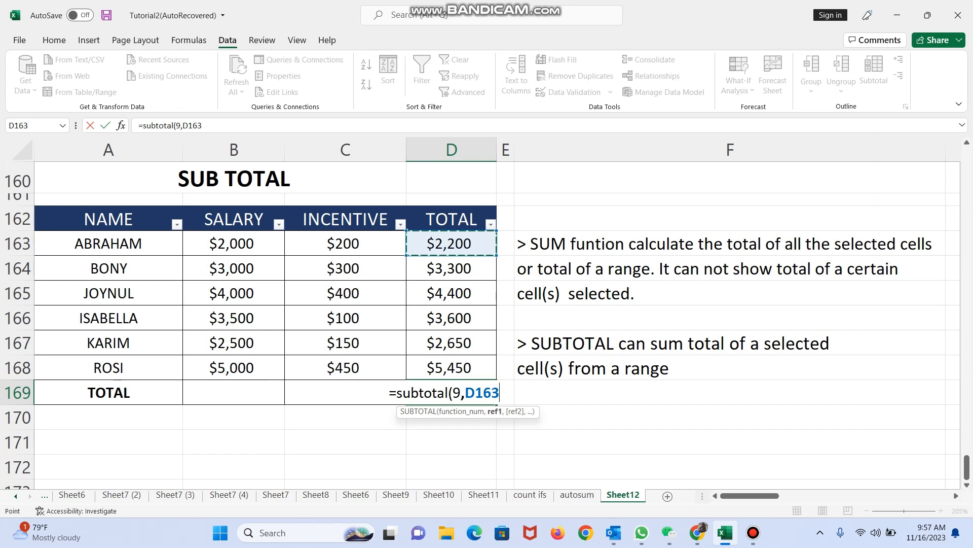
key(F8)
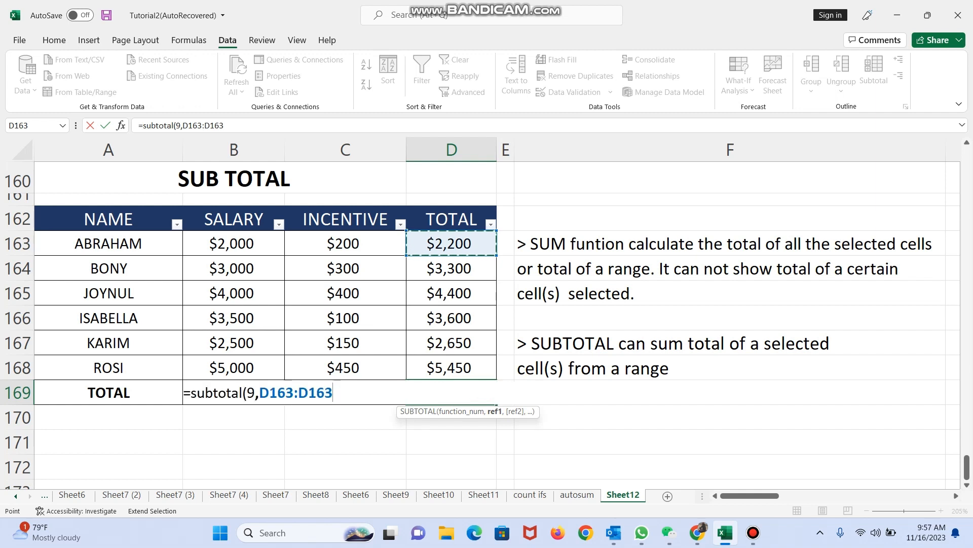
click(475, 375)
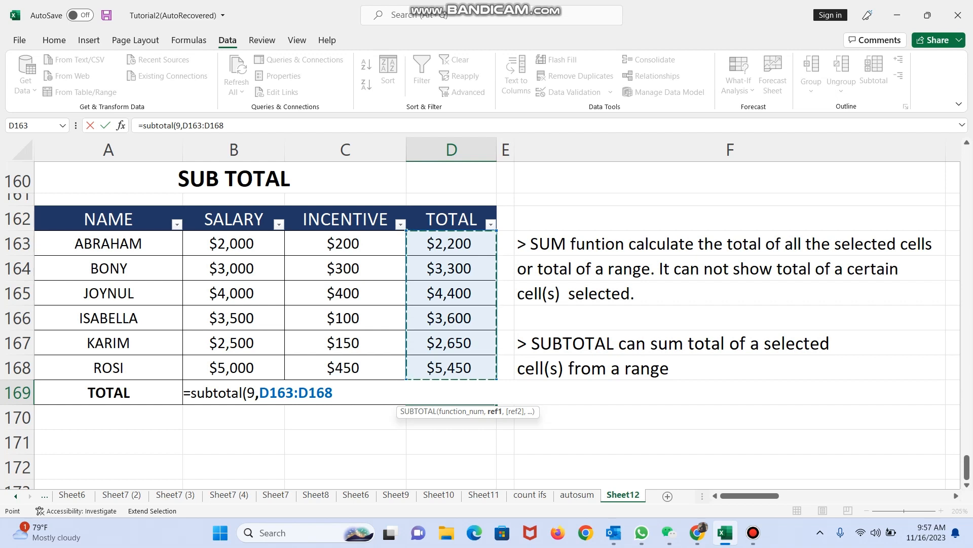
text())
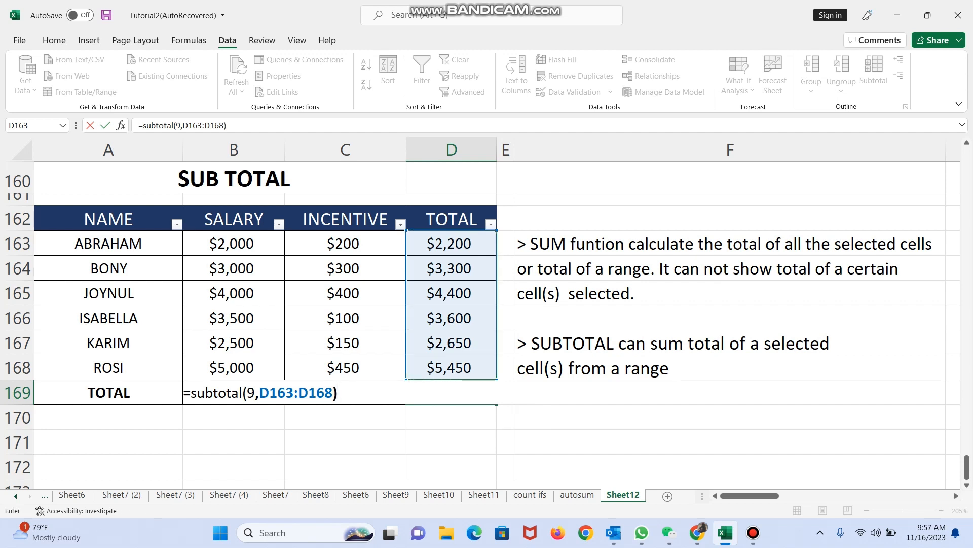
key(Return)
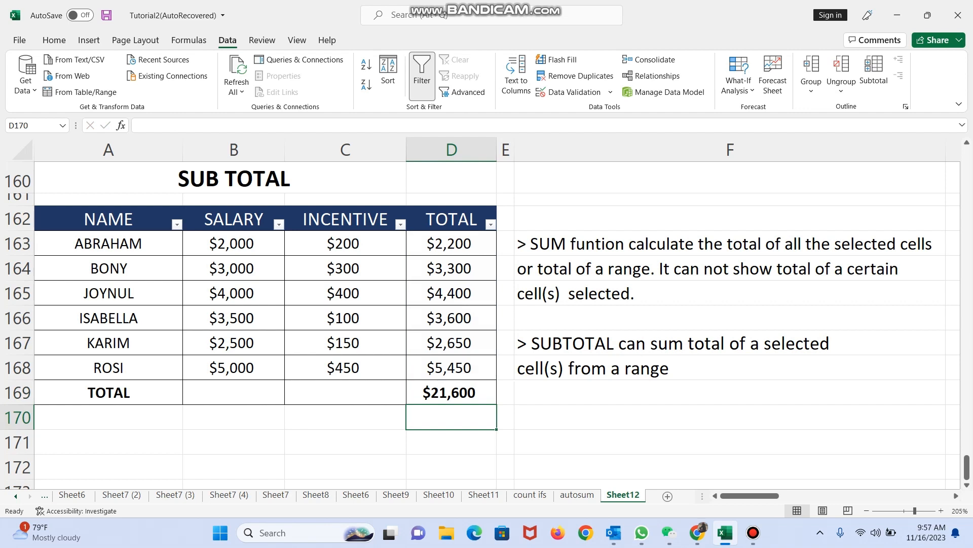
Step: Review the employees' amounts in the TOTAL column, D163:D168, against the SUBTOTAL grand total in D169
key(Up)
key(Up)
key(Down)
key(Down)
key(Down)
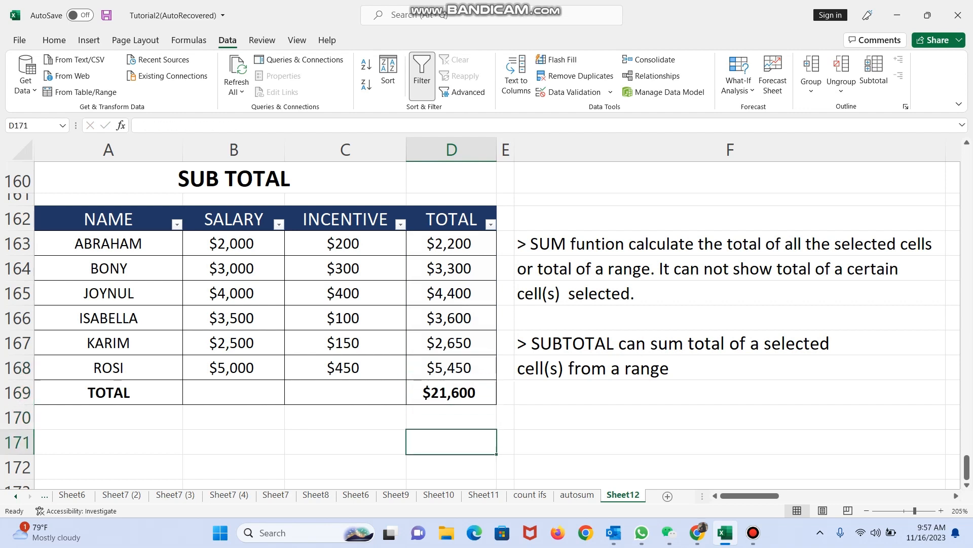
key(Up)
key(Up)
key(Up)
key(Up)
key(Down)
key(Down)
key(Down)
key(Down)
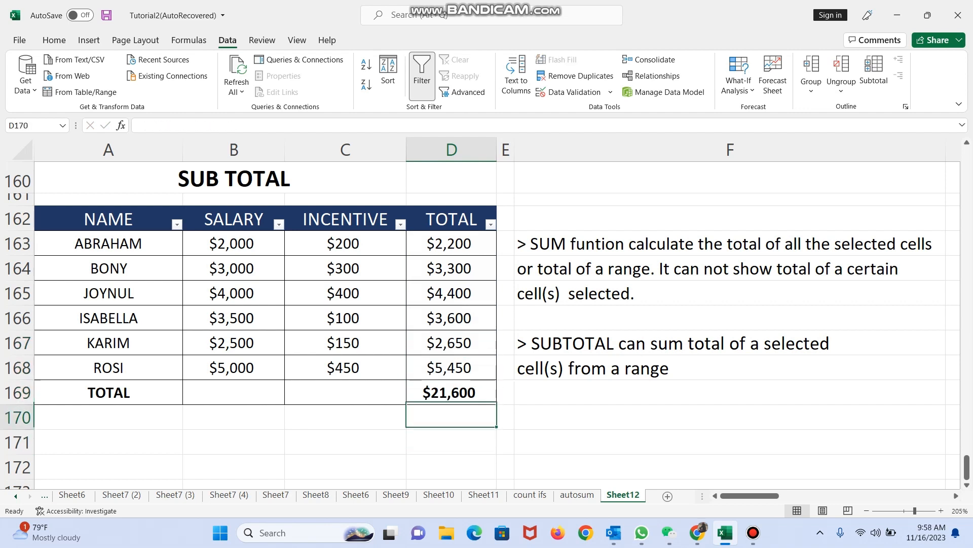
key(Up)
key(Up)
key(Up)
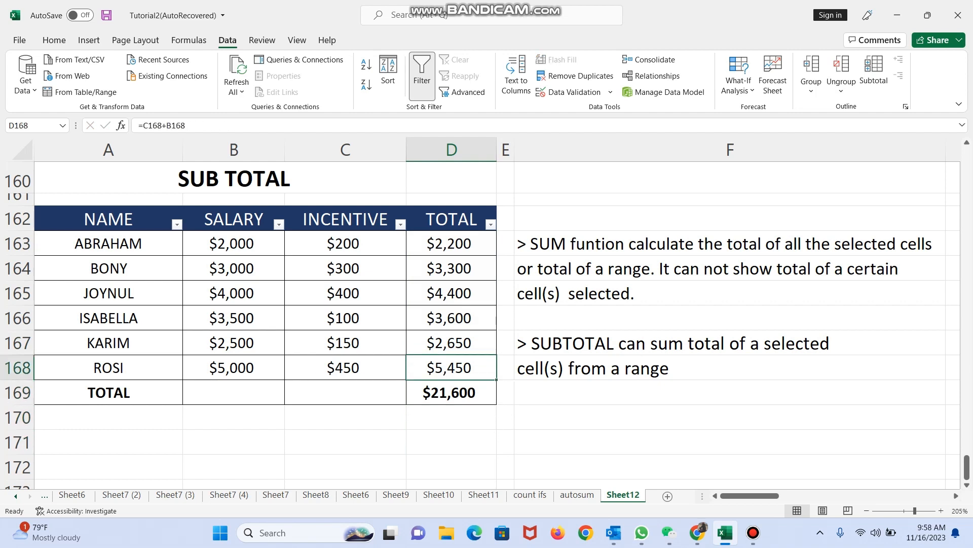
key(Down)
key(Down)
key(Down)
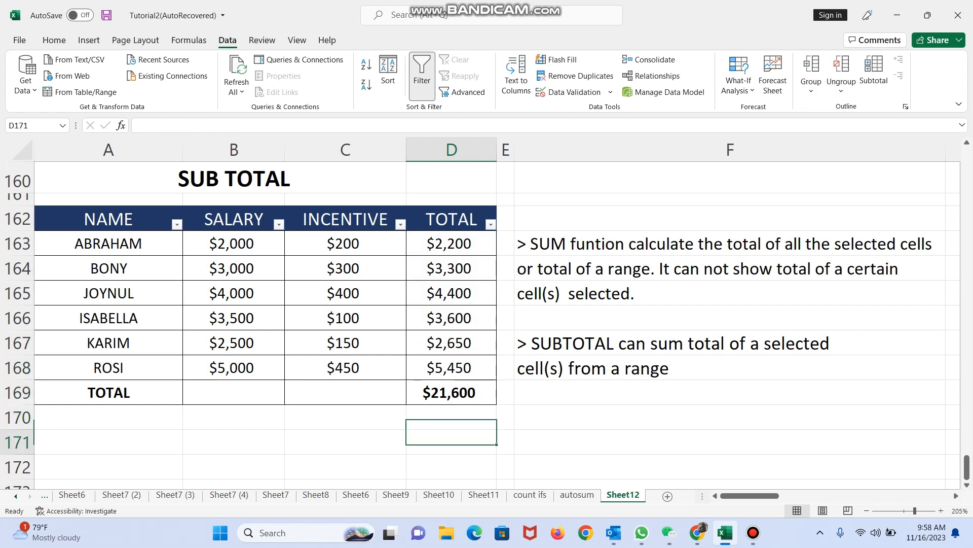
key(Up)
key(Up)
key(Up)
key(Up)
key(Up)
key(Up)
key(Up)
key(Up)
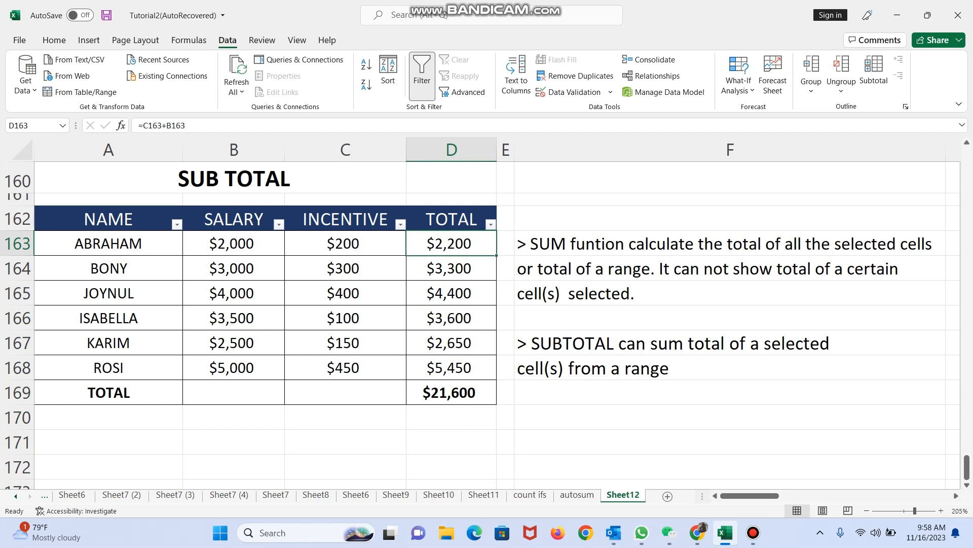
key(Down)
key(Down)
key(Down)
key(Down)
key(Down)
key(Down)
key(Down)
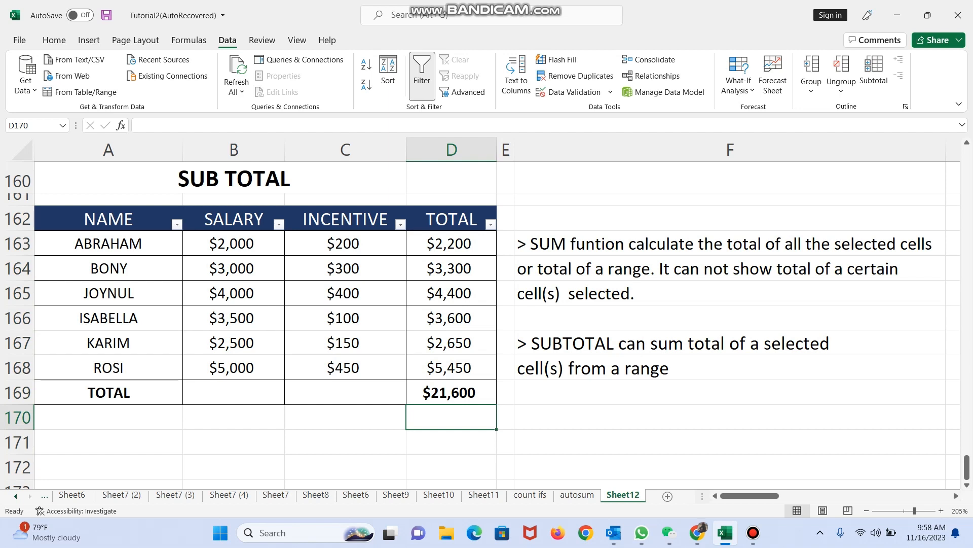
Step: Filter the NAME column to show only the two employees in rows 166 and 167
click(176, 224)
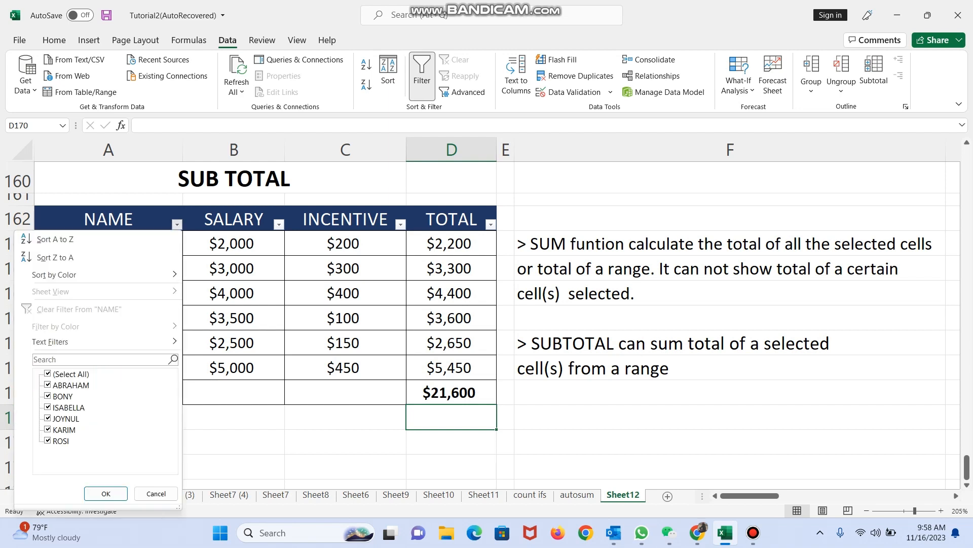
click(47, 374)
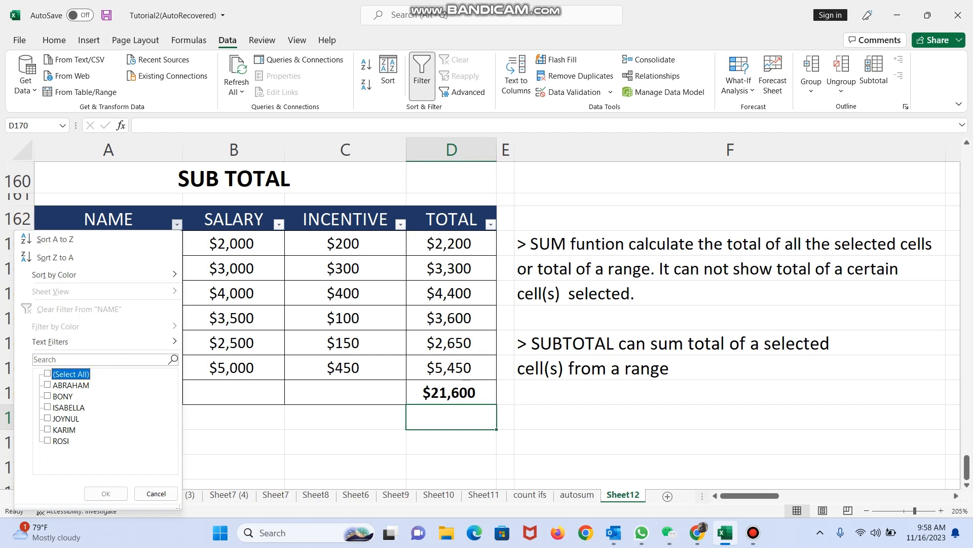
click(47, 407)
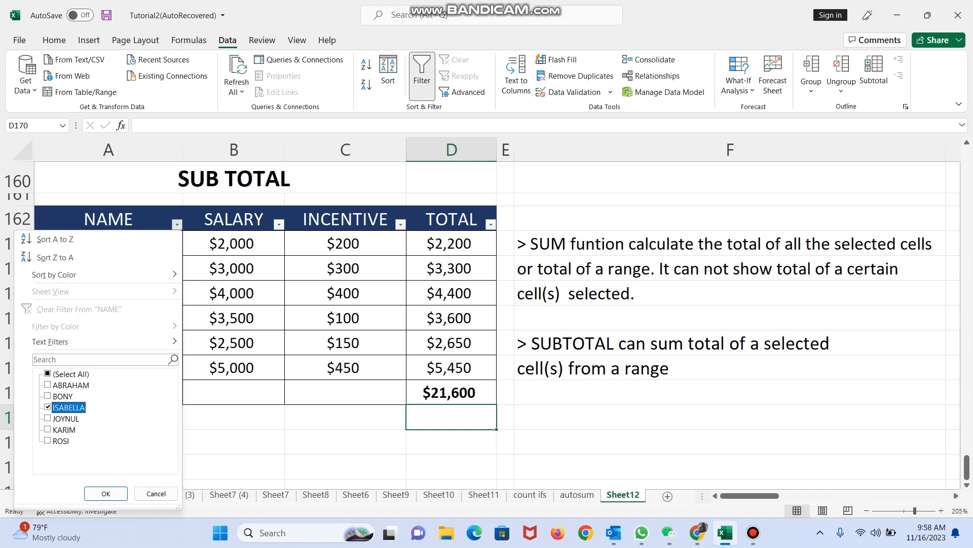
click(48, 429)
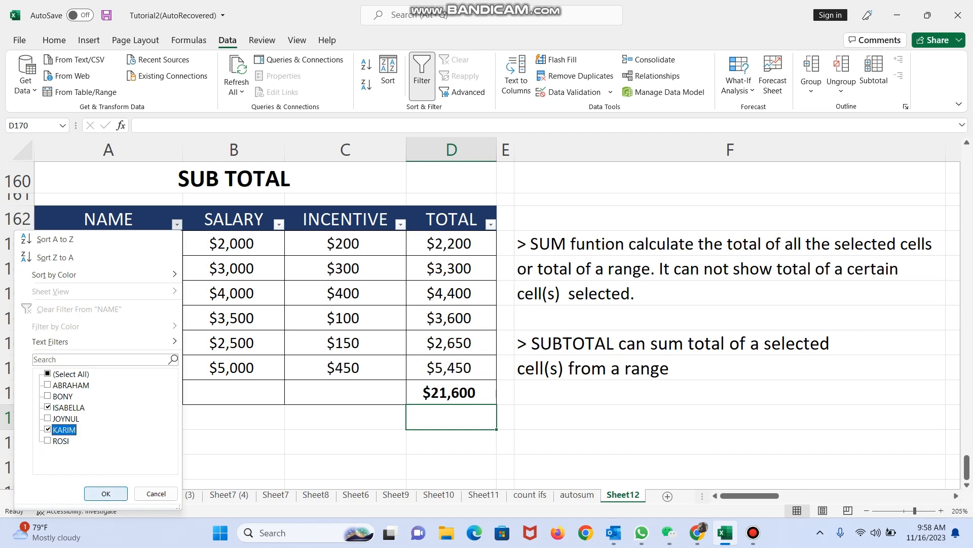
click(105, 493)
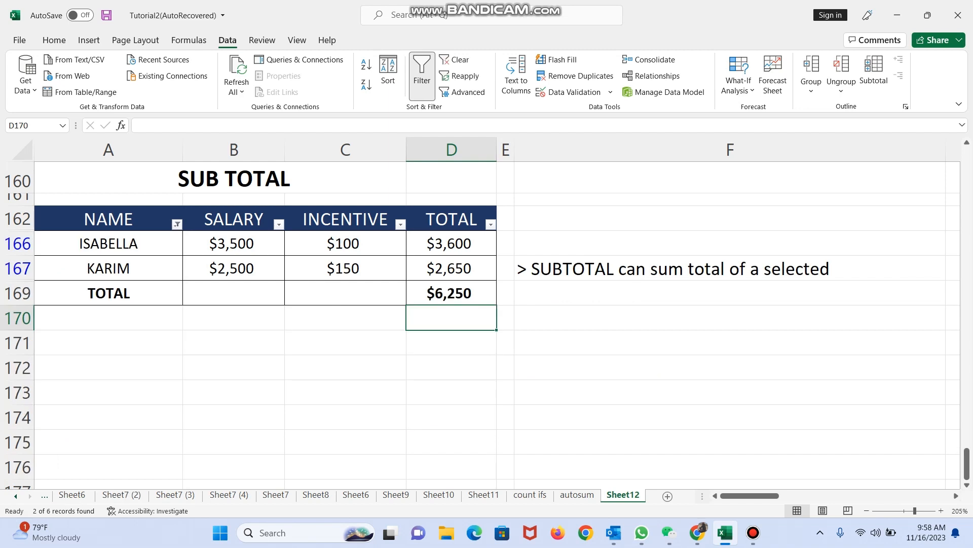
Step: Select the two visible TOTAL amounts, D166:D167, to compare their combined sum with the SUBTOTAL result in D169
click(451, 243)
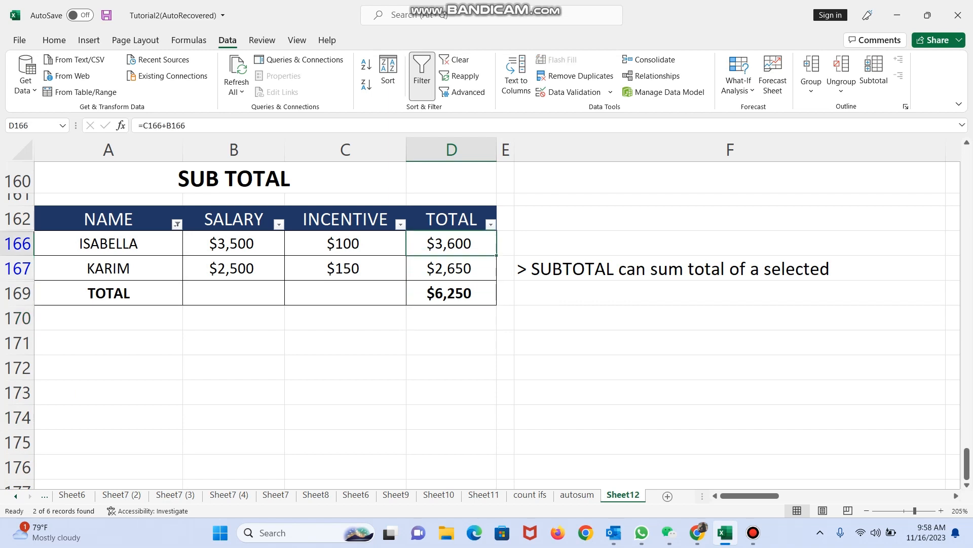
click(451, 269)
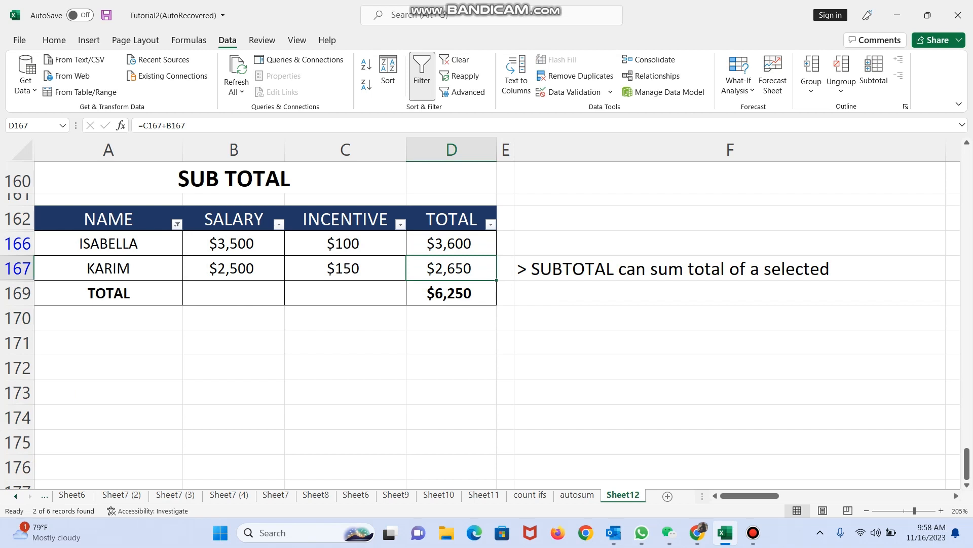
click(451, 244)
key(shift+Down)
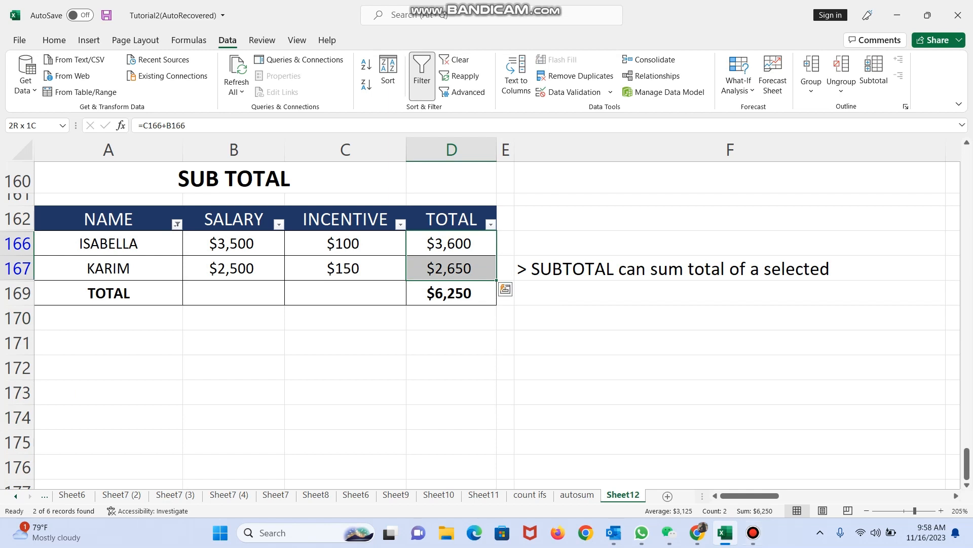
click(451, 342)
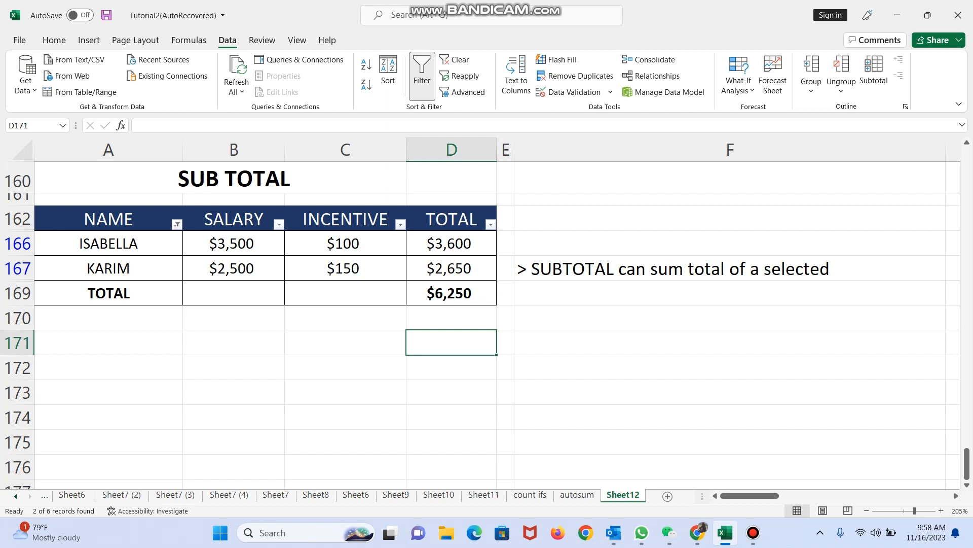
Step: Change the NAME column filter to show only the three employees in rows 163, 164 and 168
click(177, 224)
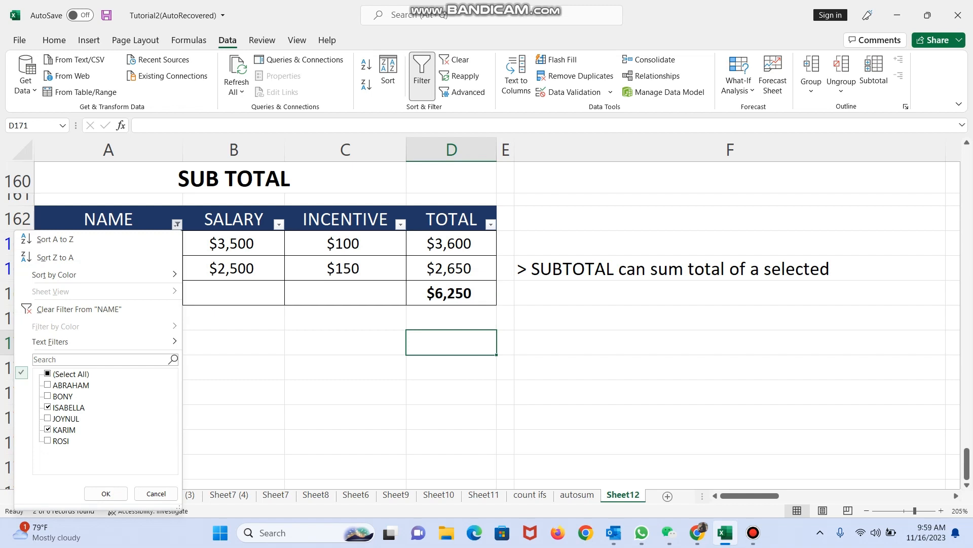
click(48, 373)
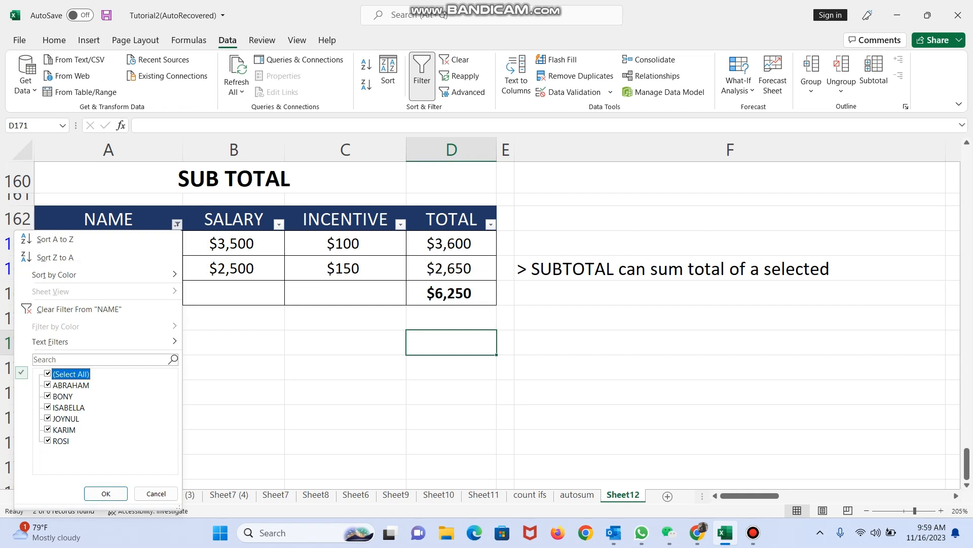
key(space)
click(48, 385)
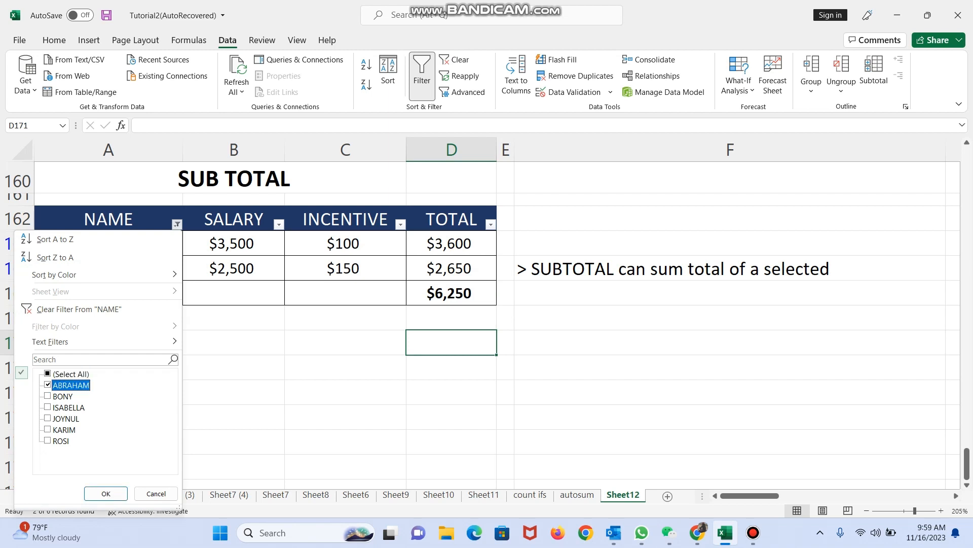
click(48, 440)
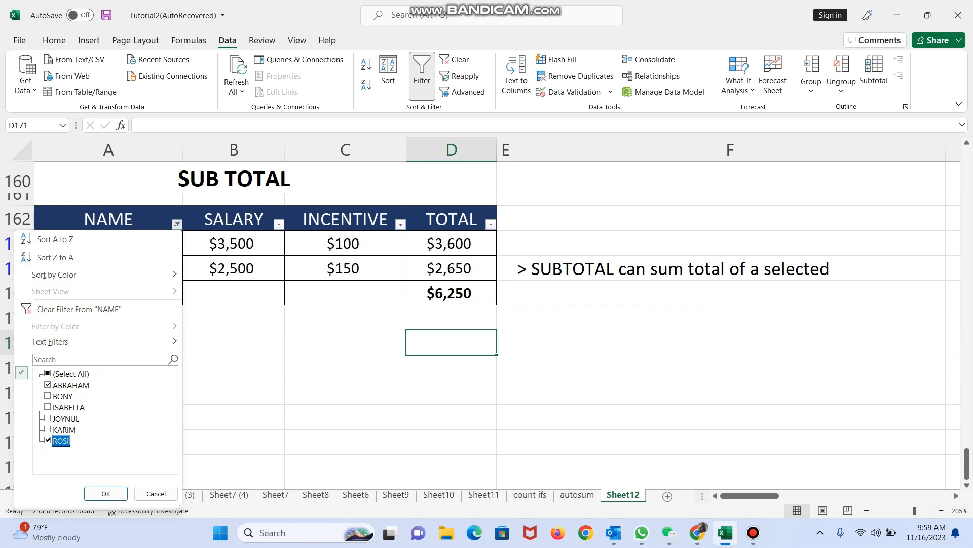
click(48, 396)
click(106, 493)
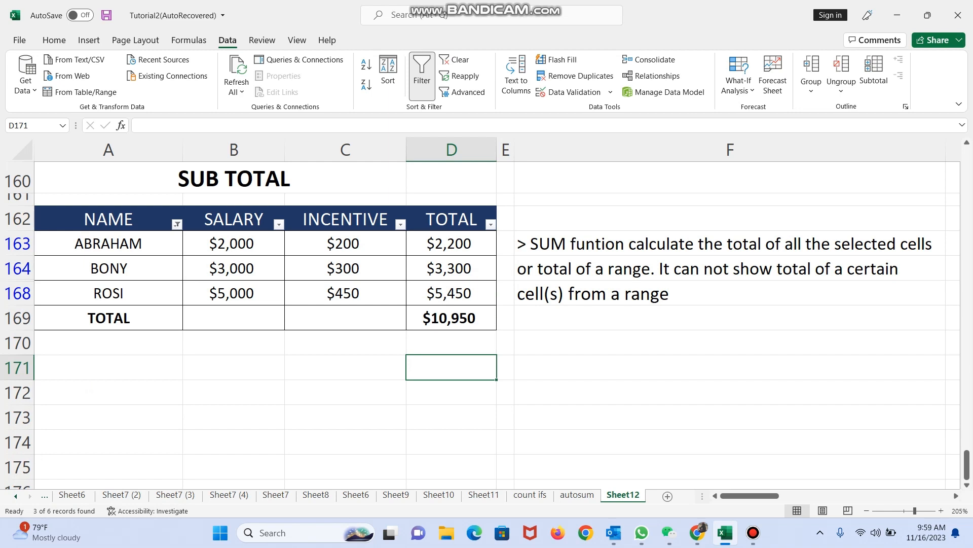
Step: Reset the NAME column filter to Select All to display the full salary table again
click(177, 224)
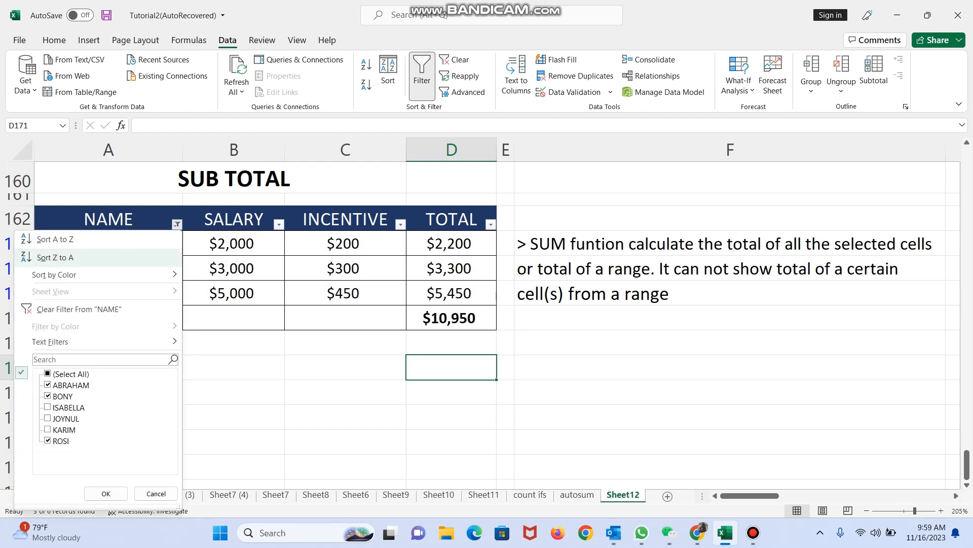
click(47, 373)
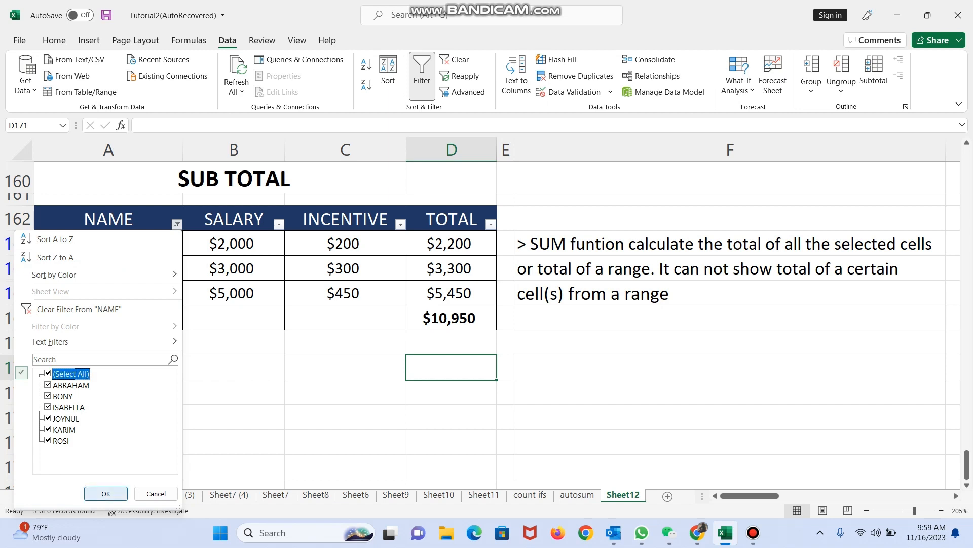
click(106, 494)
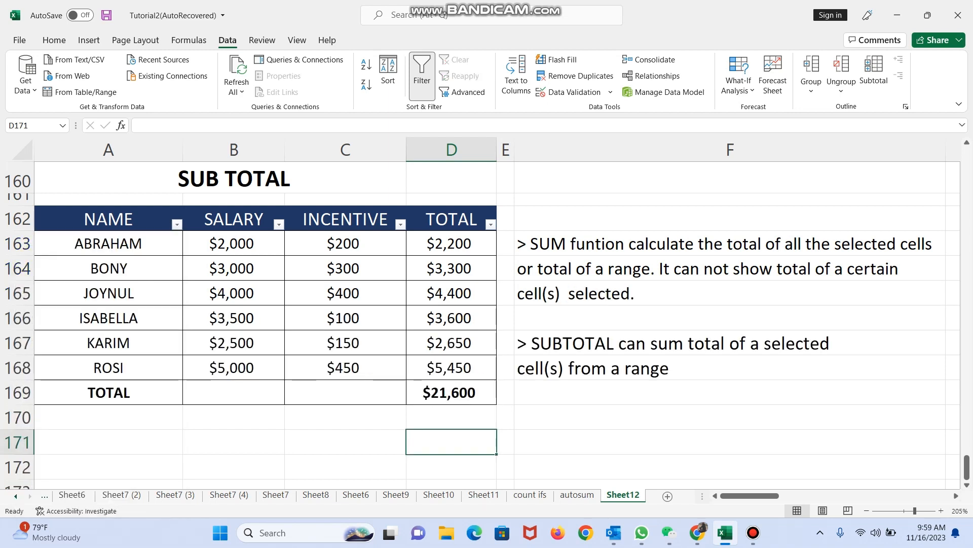
click(730, 442)
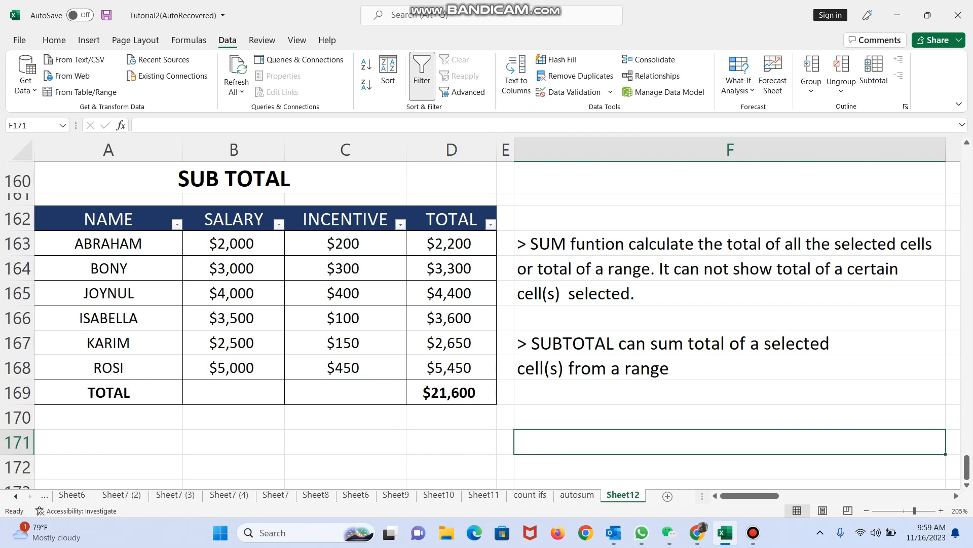